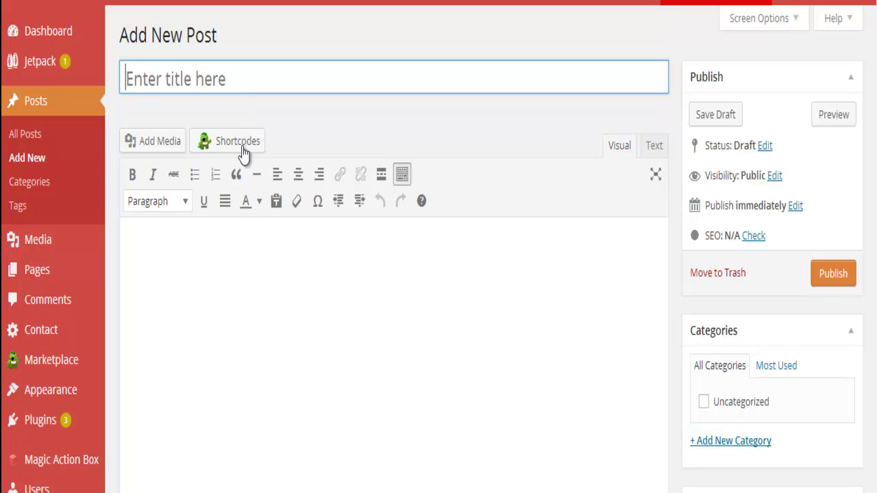
# Step: Copy "Como postar um artigo no wordpress – passo a passo com vídeo" from the Word document into the post title
pyautogui.hotkey('alt', 'Tab')
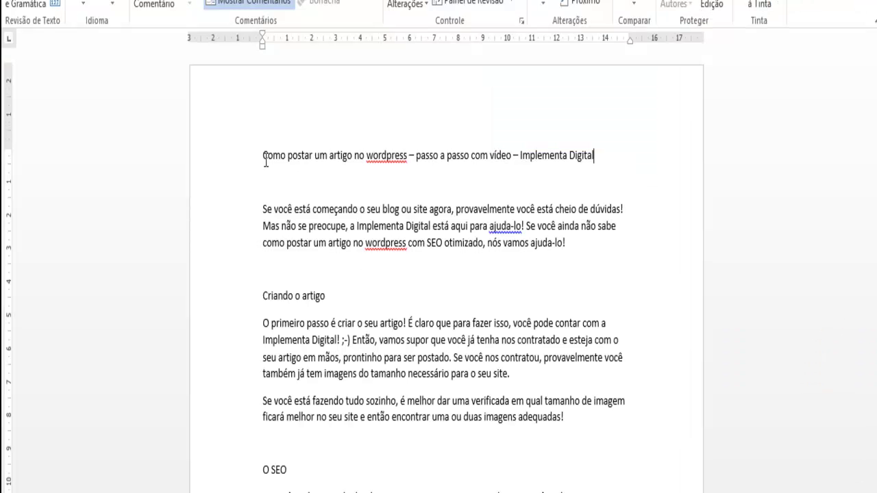
pyautogui.moveTo(262, 155); pyautogui.dragTo(511, 157)
pyautogui.hotkey('ctrl', 'c')
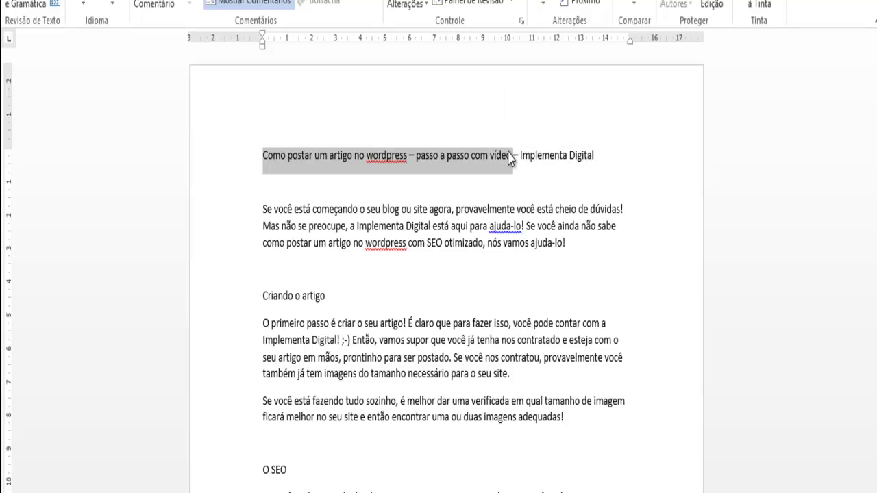
pyautogui.hotkey('alt', 'Tab')
pyautogui.hotkey('ctrl', 'v')
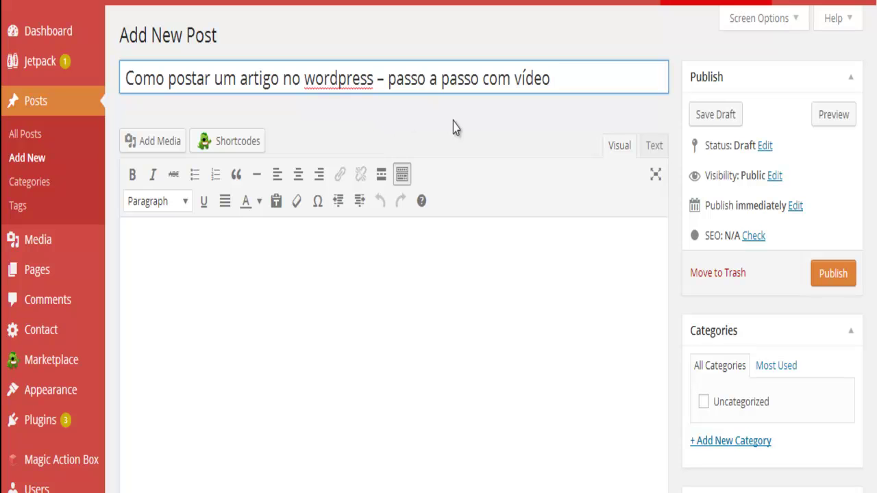
# Step: Copy the article's body text from the Word document into the post content, starting at "Se você está começando"
pyautogui.hotkey('alt', 'Tab')
pyautogui.moveTo(262, 206); pyautogui.dragTo(563, 154)
pyautogui.hotkey('alt', 'Tab')
pyautogui.click(404, 288)
pyautogui.hotkey('ctrl', 'v')
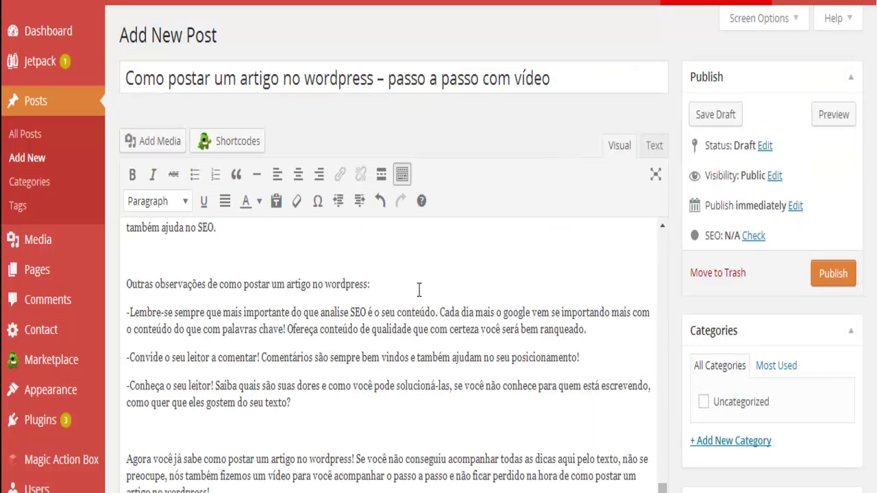
pyautogui.moveTo(662, 488); pyautogui.dragTo(661, 255)
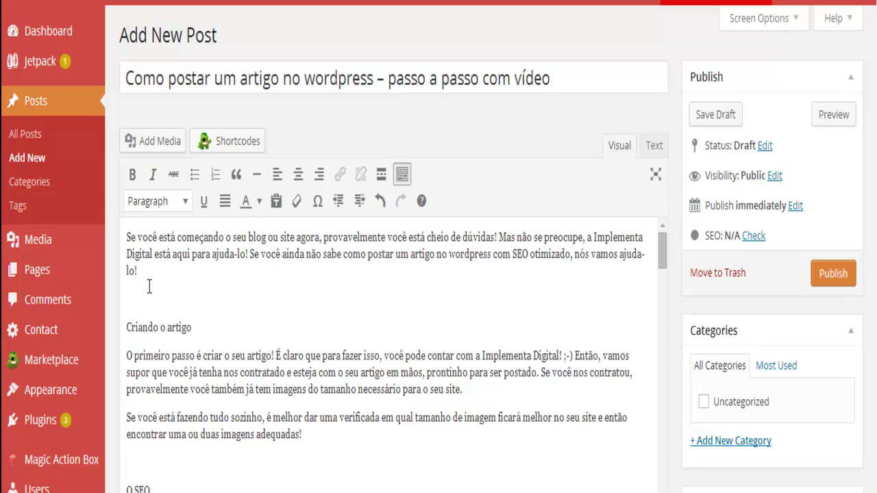
# Step: Format the subtitle "Criando o artigo" as Heading 2
pyautogui.hotkey('shift', 'Down')
pyautogui.hotkey('shift', 'Left')
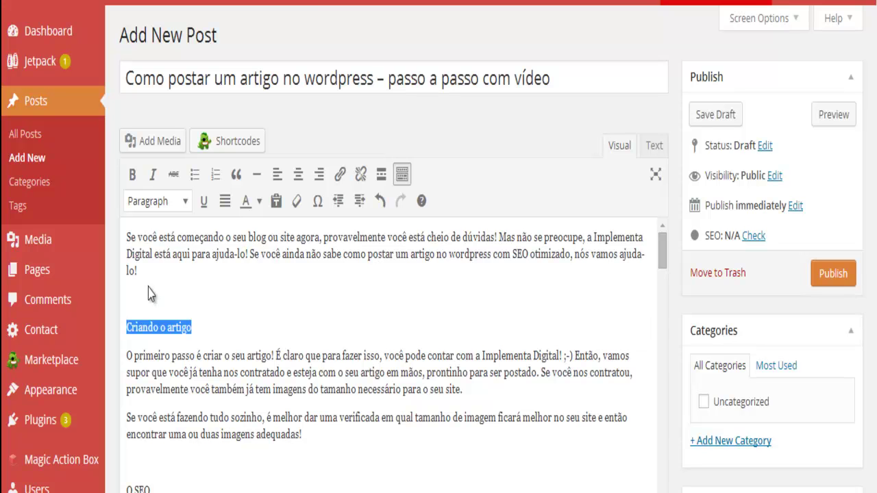
pyautogui.click(178, 214)
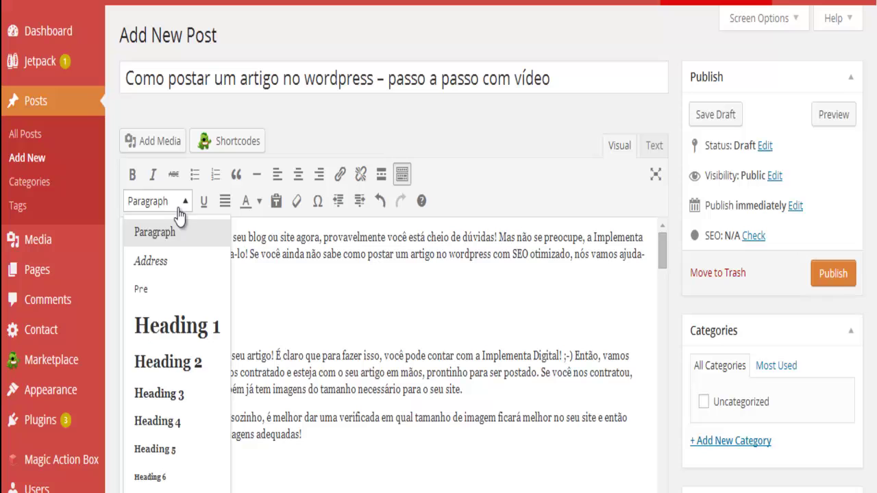
pyautogui.click(195, 363)
pyautogui.press('Up')
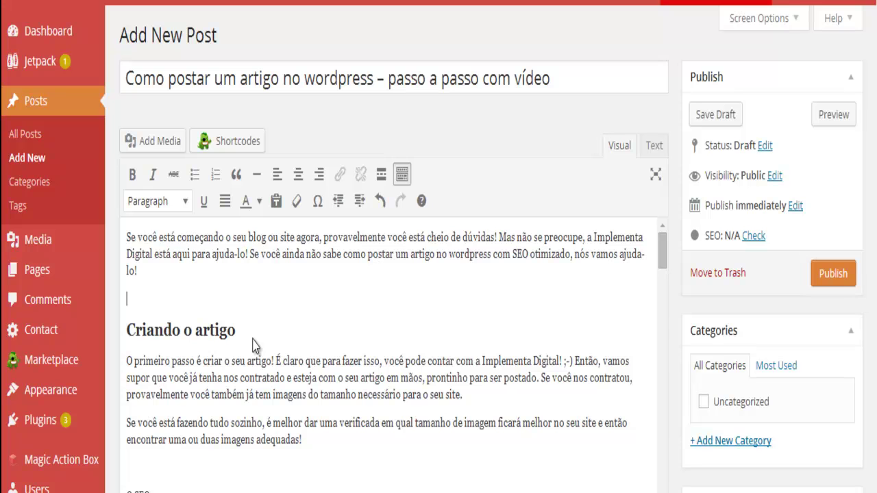
# Step: Format the subtitle "O SEO" as Heading 2
pyautogui.press('Down')
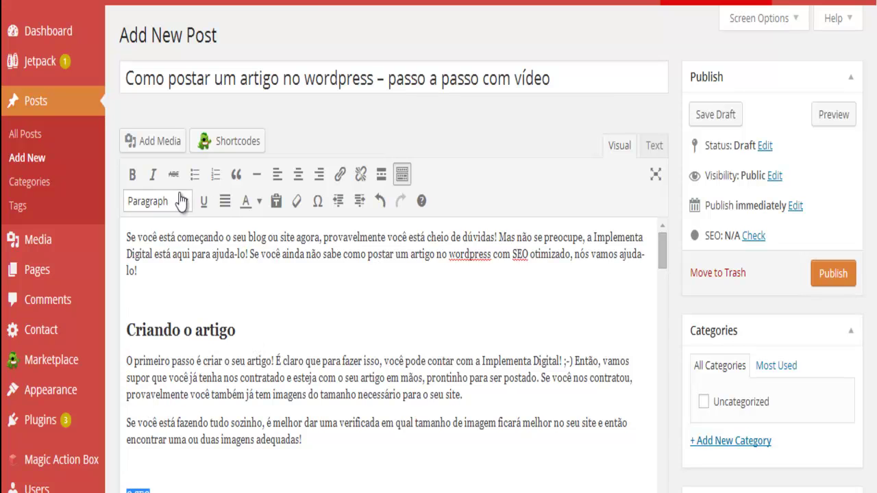
pyautogui.click(160, 203)
pyautogui.click(168, 361)
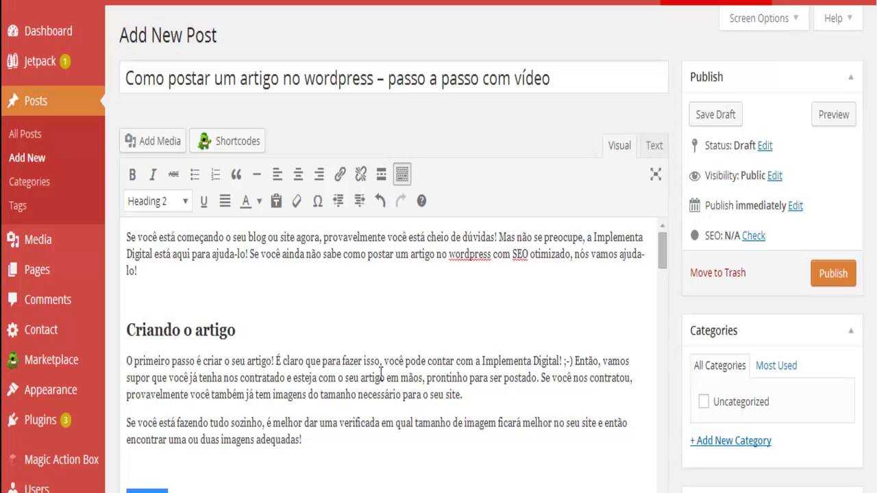
# Step: Format the subtitle "Como postar um artigo no Wordpress" below the bulleted list as Heading 2
pyautogui.scroll(-3, 381, 381)
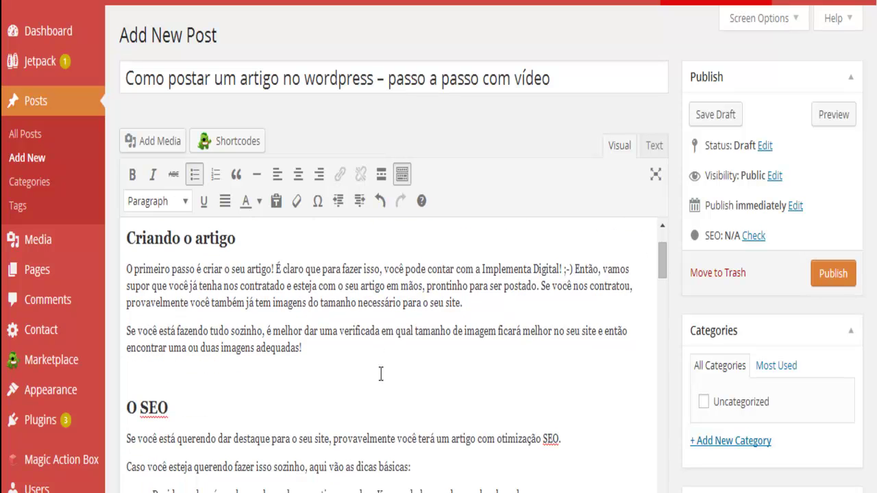
pyautogui.scroll(-3, 381, 373)
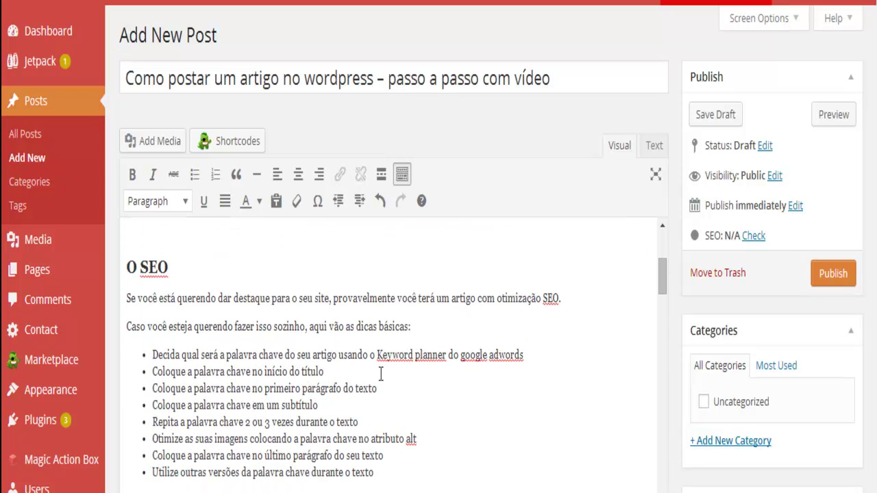
pyautogui.scroll(-1, 381, 374)
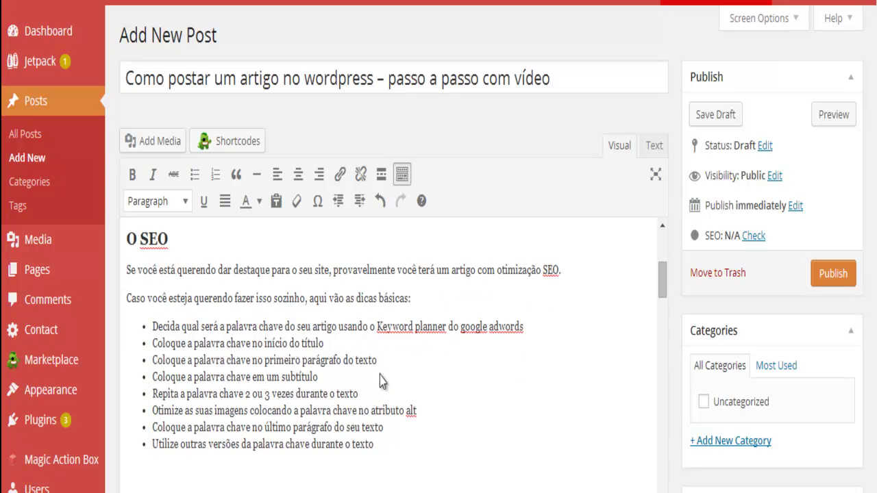
pyautogui.click(173, 201)
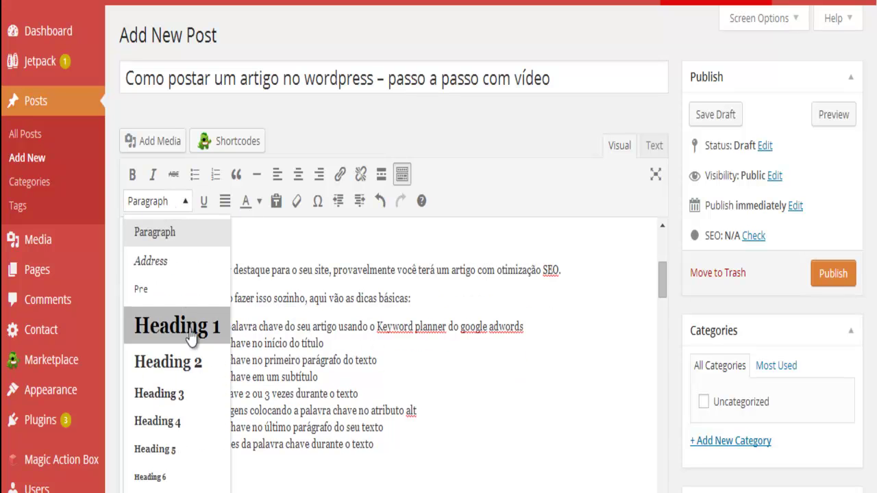
pyautogui.click(192, 358)
# Step: Format the subtitle "Copiando, colando e colocando os cabeçalhos." as Heading 3
pyautogui.scroll(-4, 415, 326)
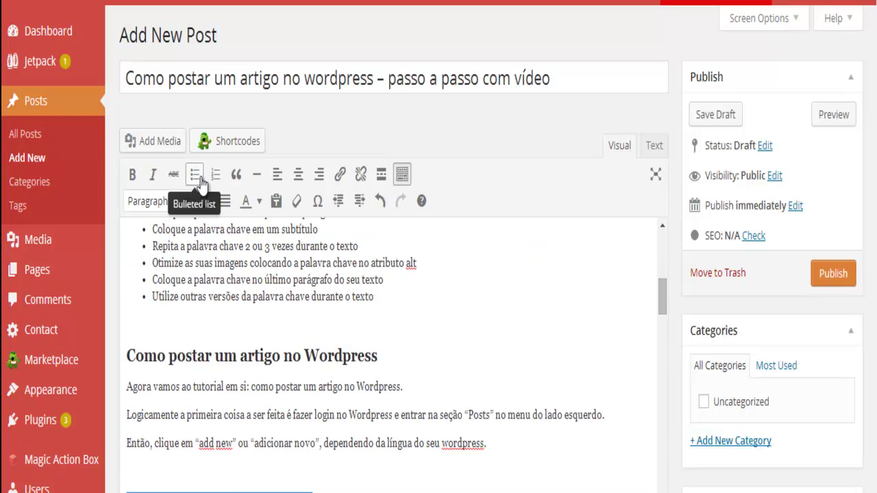
pyautogui.click(144, 204)
pyautogui.click(189, 394)
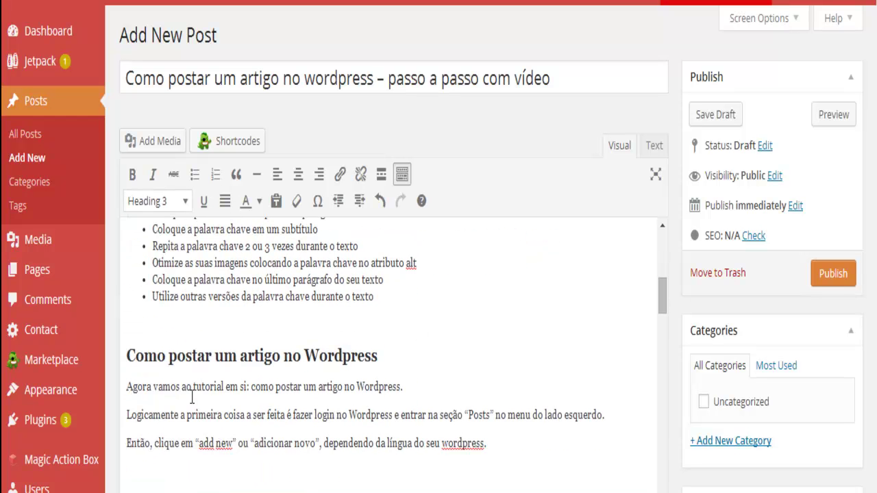
pyautogui.click(511, 403)
# Step: Format "Mais algumas configurações de como postar um artigo no wordpress" as Heading 3 and insert a blank line above it
pyautogui.scroll(-5, 511, 402)
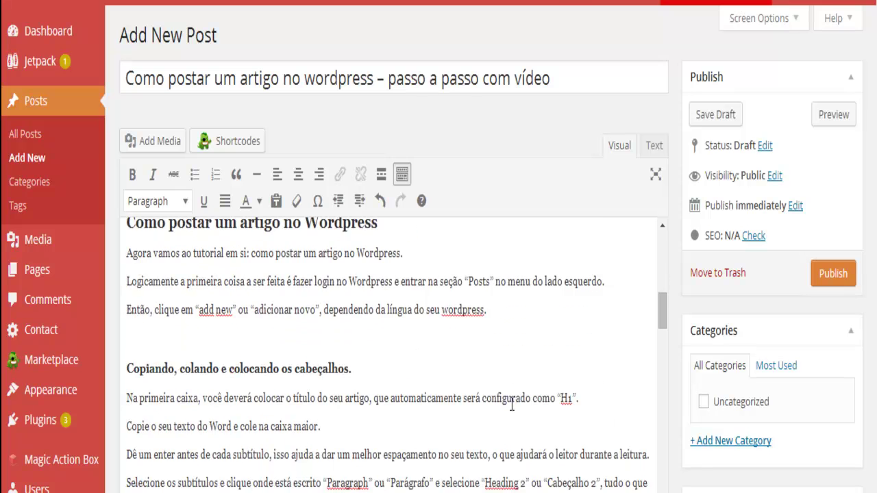
pyautogui.scroll(-3, 511, 402)
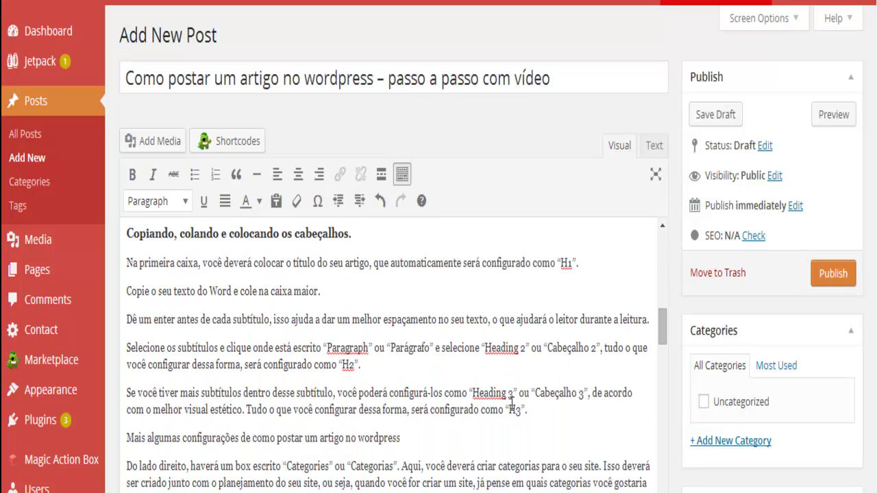
pyautogui.hotkey('shift', 'Up')
pyautogui.hotkey('shift', 'Left')
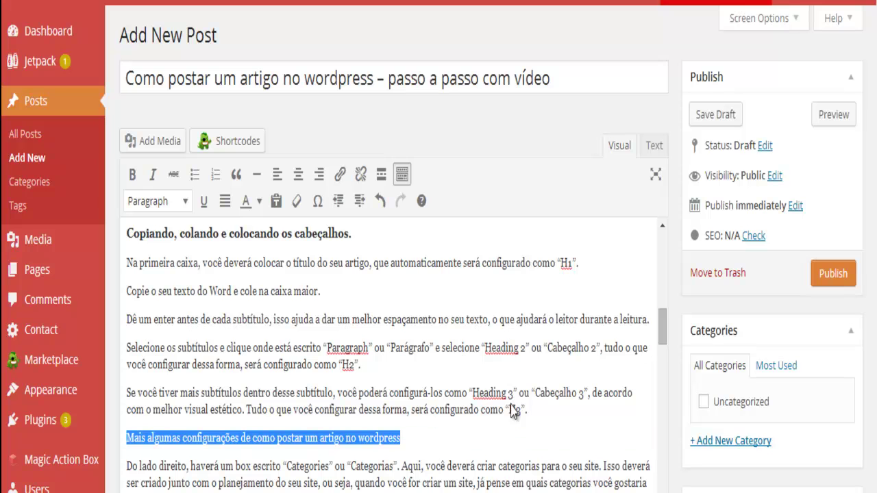
pyautogui.click(183, 200)
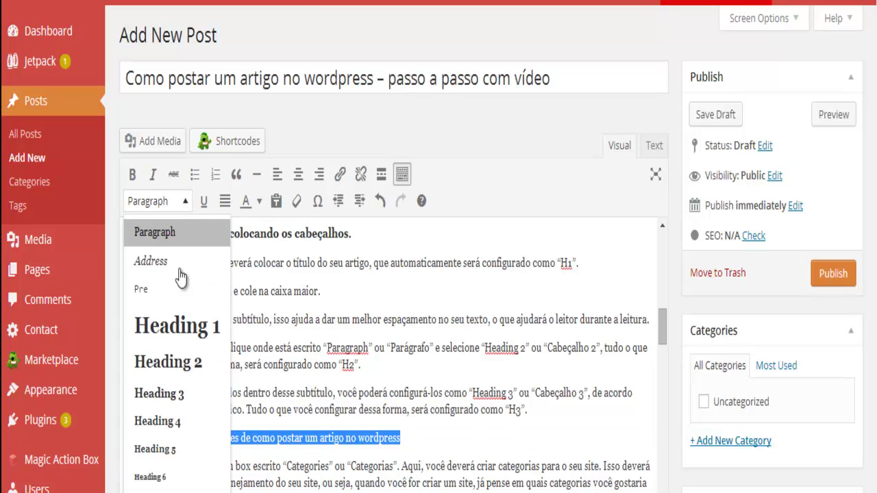
pyautogui.click(171, 393)
pyautogui.press('Left')
pyautogui.press('Return')
pyautogui.press('Up')
pyautogui.press('Up')
pyautogui.press('Up')
pyautogui.press('Up')
pyautogui.press('Up')
pyautogui.press('Up')
pyautogui.press('Up')
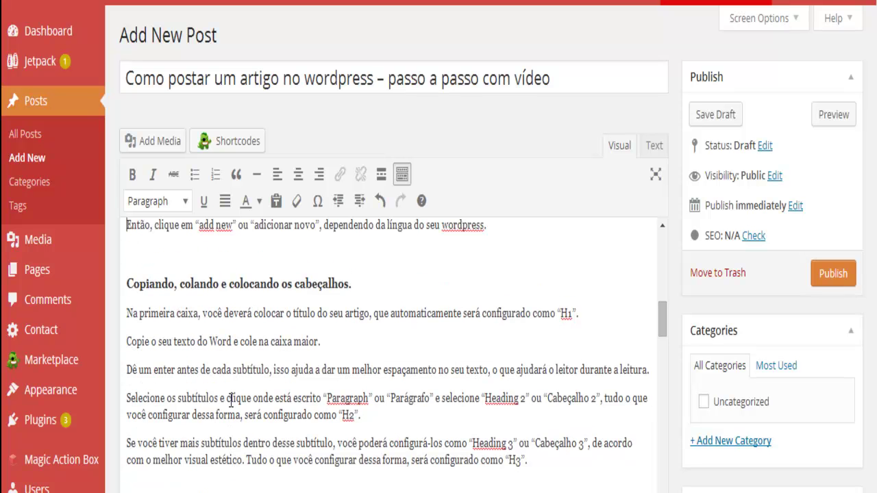
# Step: Format the subtitle "As imagens" as Heading 3, with a blank line above it
pyautogui.scroll(-5, 230, 401)
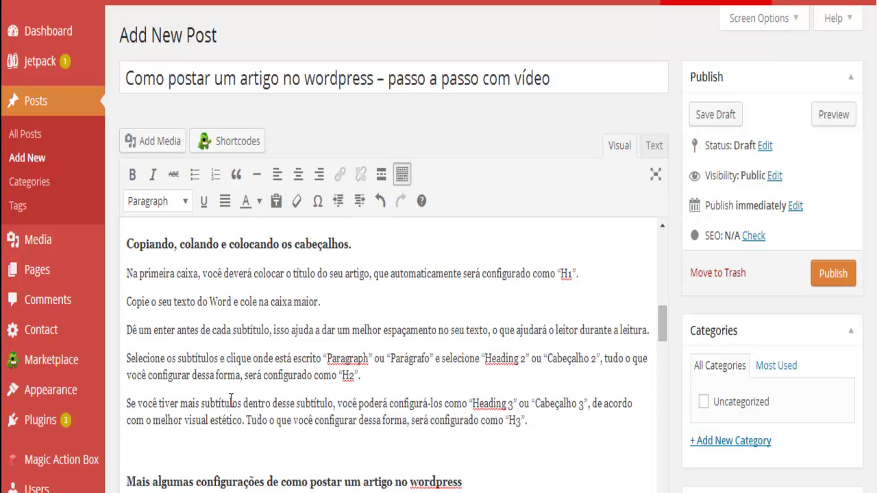
pyautogui.scroll(-3, 230, 399)
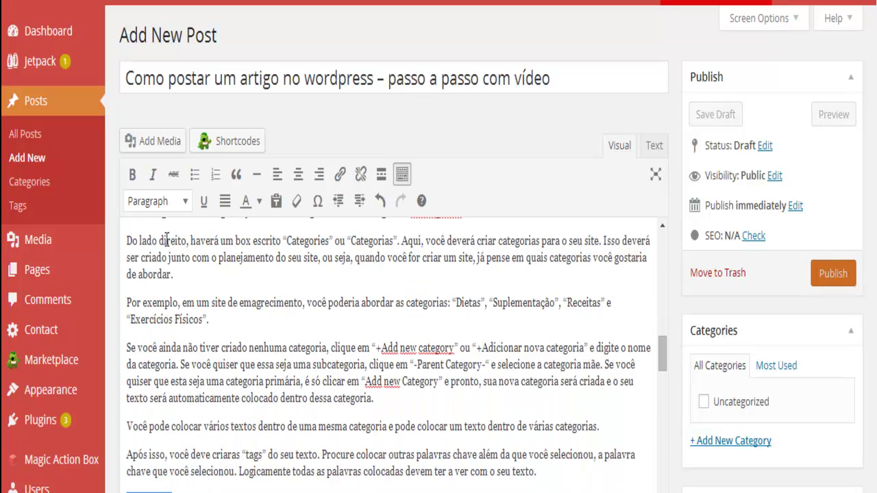
pyautogui.click(144, 201)
pyautogui.click(191, 394)
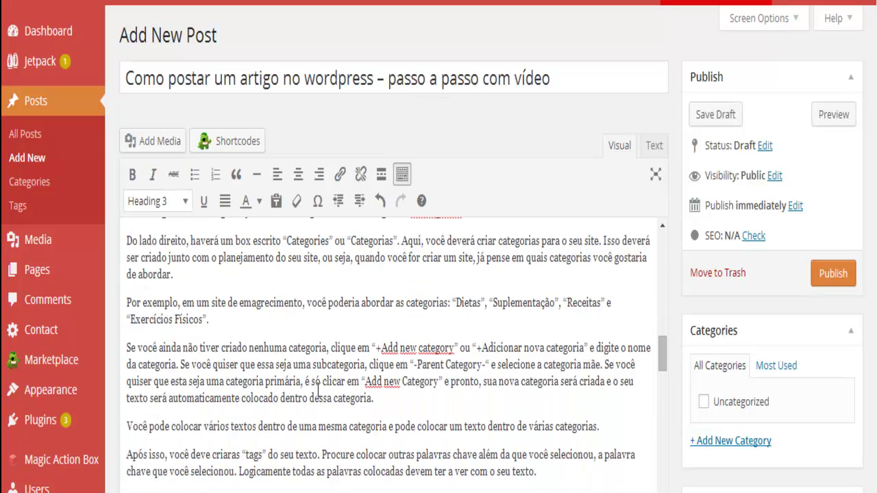
pyautogui.click(316, 392)
pyautogui.scroll(-2, 317, 392)
pyautogui.scroll(-4, 318, 390)
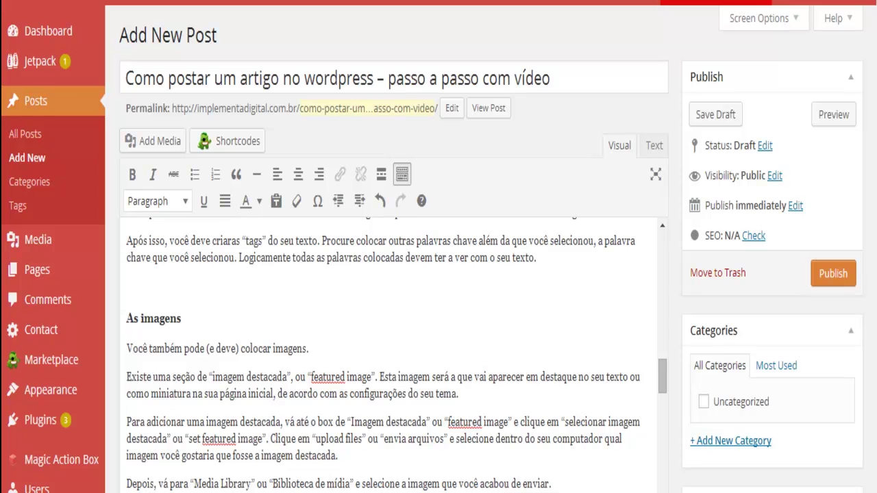
# Step: Create a new top-level category named "Tutoriais" for the post, without a parent category
pyautogui.scroll(-3, 439, 274)
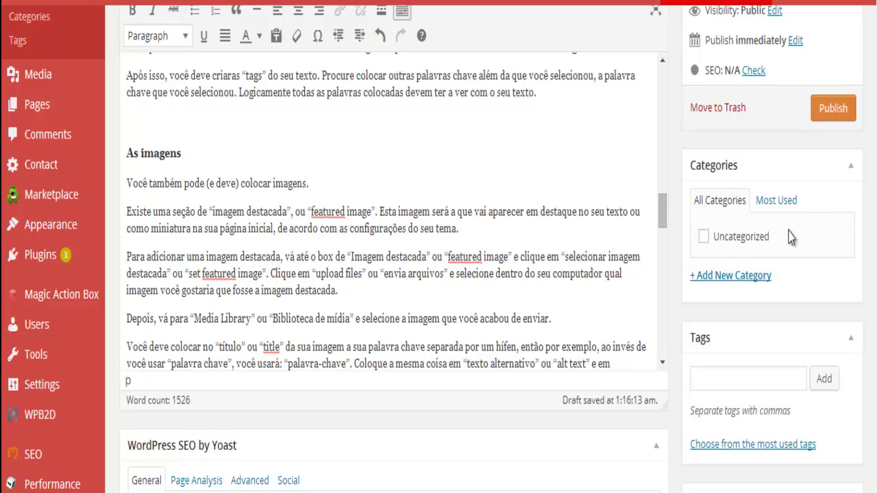
pyautogui.click(734, 281)
pyautogui.click(739, 312)
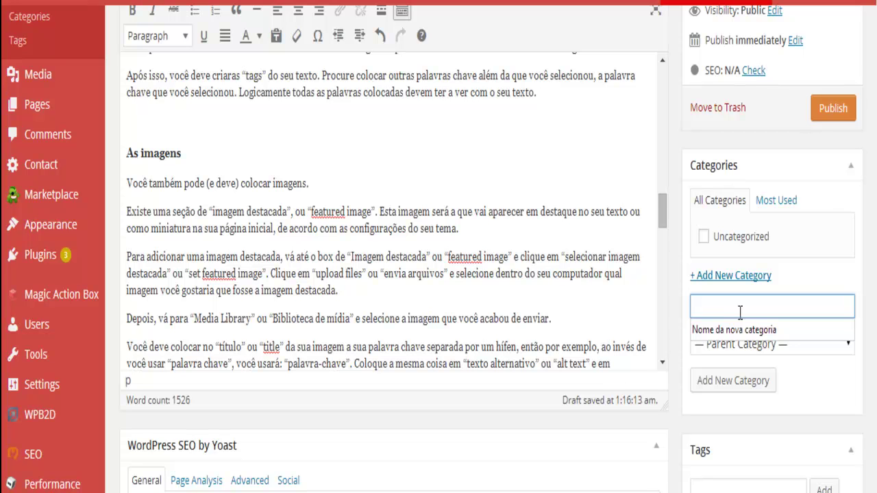
pyautogui.write('Tutoriais')
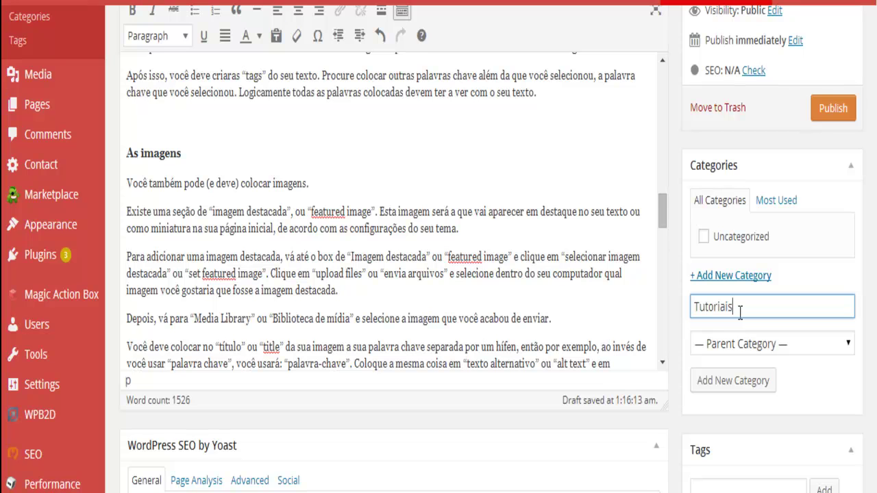
pyautogui.click(745, 346)
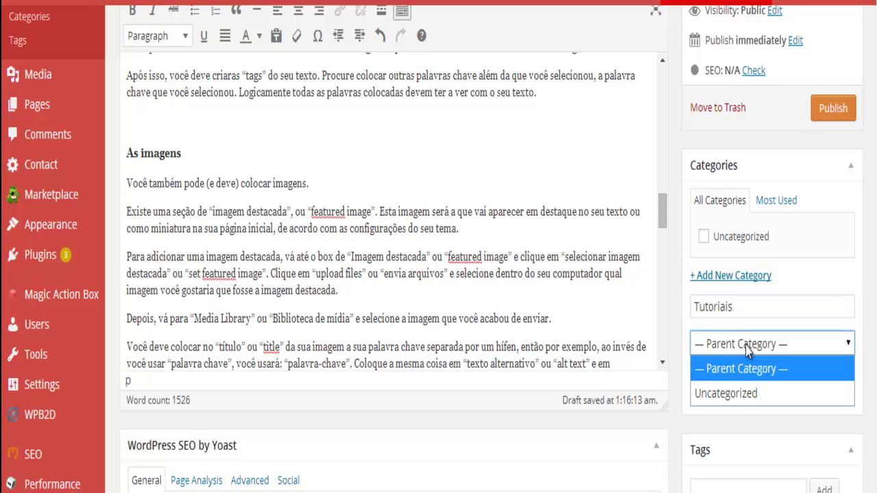
pyautogui.click(719, 368)
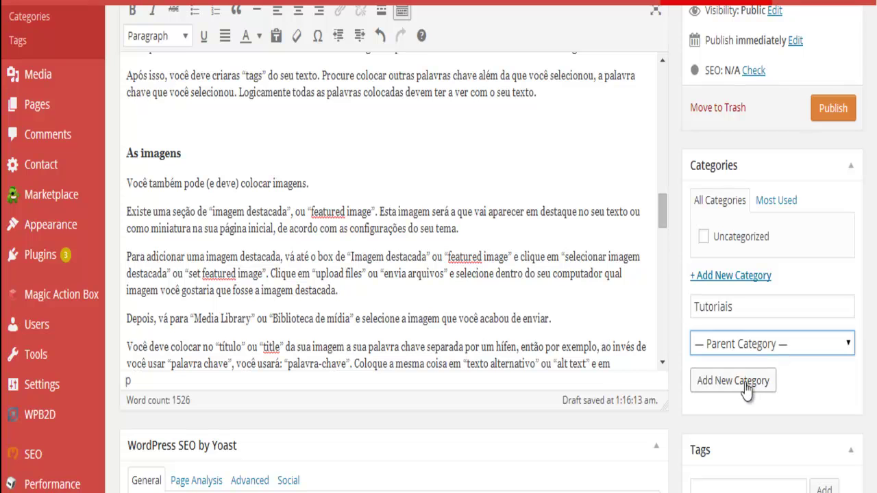
pyautogui.click(746, 385)
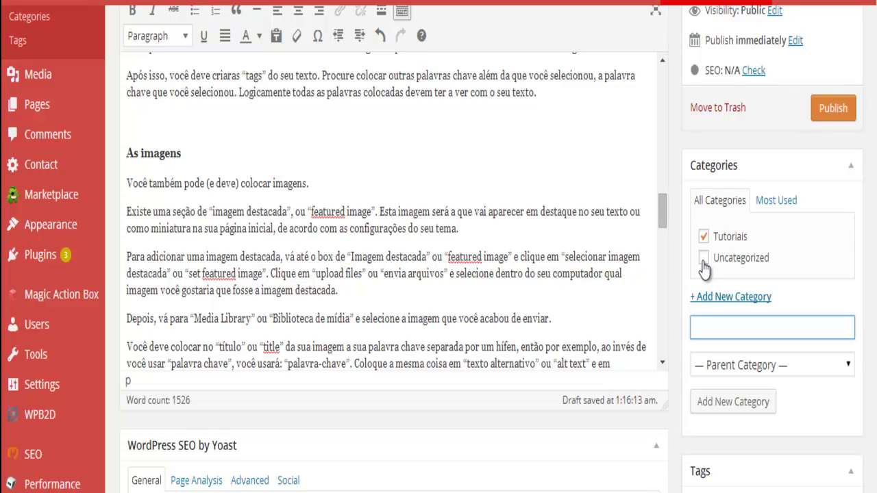
pyautogui.click(703, 259)
pyautogui.click(704, 259)
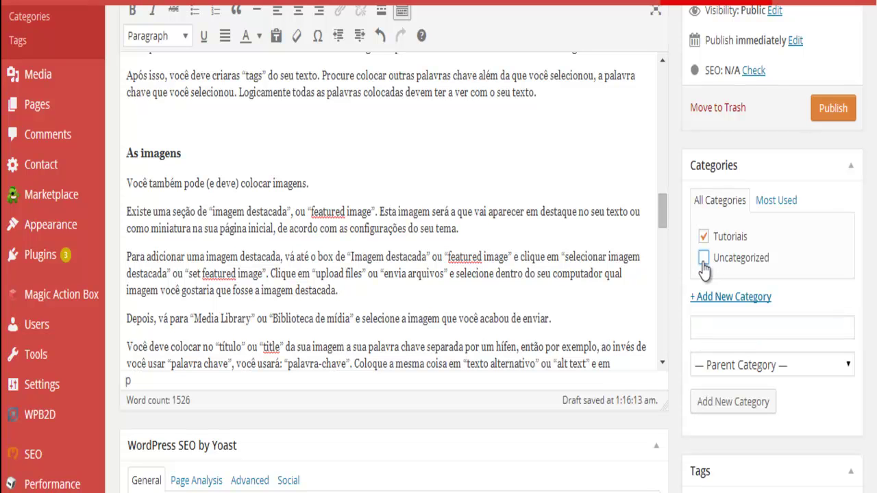
pyautogui.click(703, 259)
pyautogui.click(702, 259)
# Step: Add the tags "wordpress", "como postar artigos" and "postando artigos no wordpress" to the post
pyautogui.scroll(-4, 702, 267)
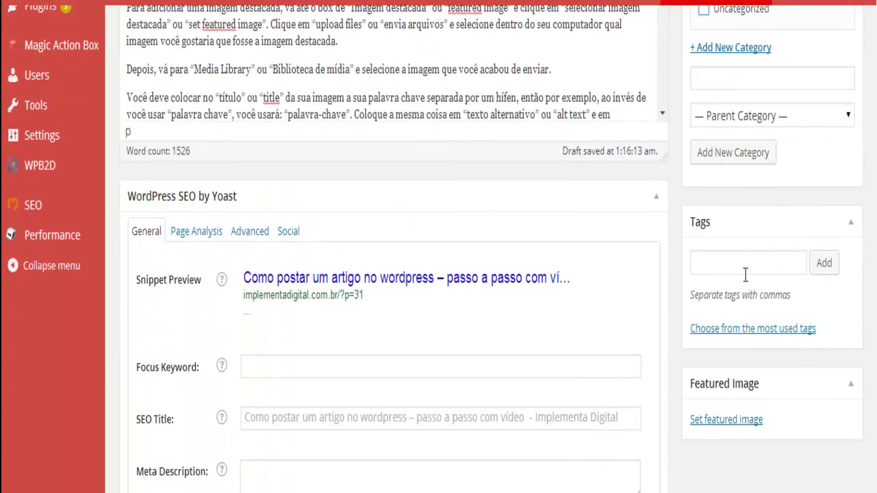
pyautogui.click(730, 263)
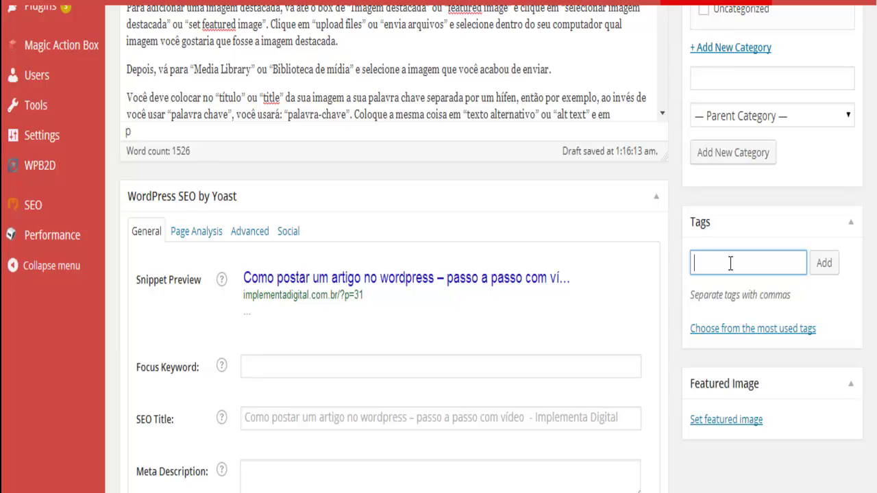
pyautogui.write('wordpress, ')
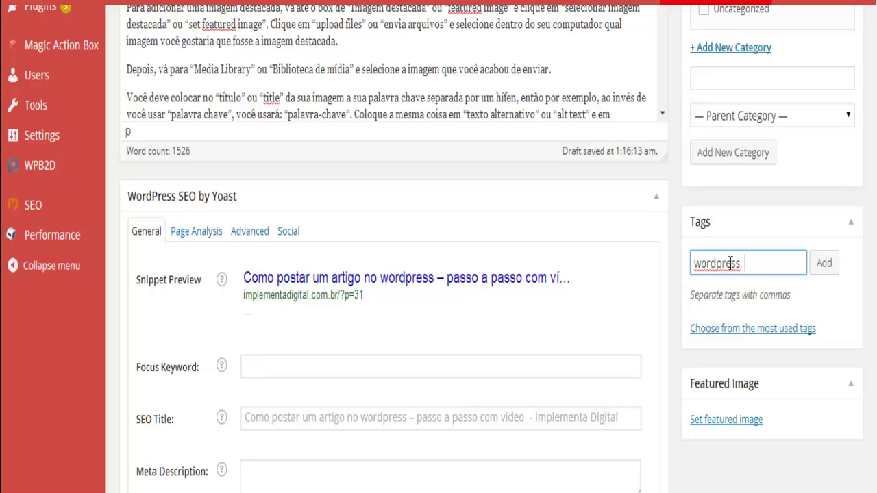
pyautogui.write('como postarartigos,')
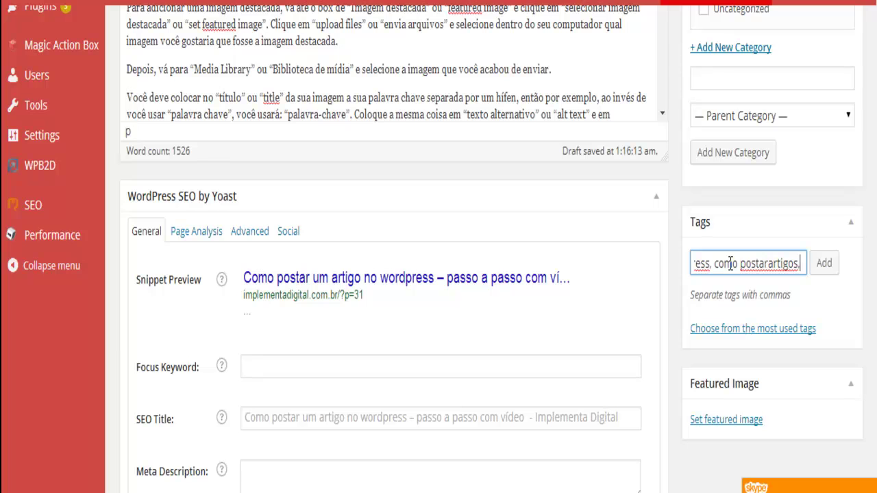
pyautogui.press('Left')
pyautogui.press('End')
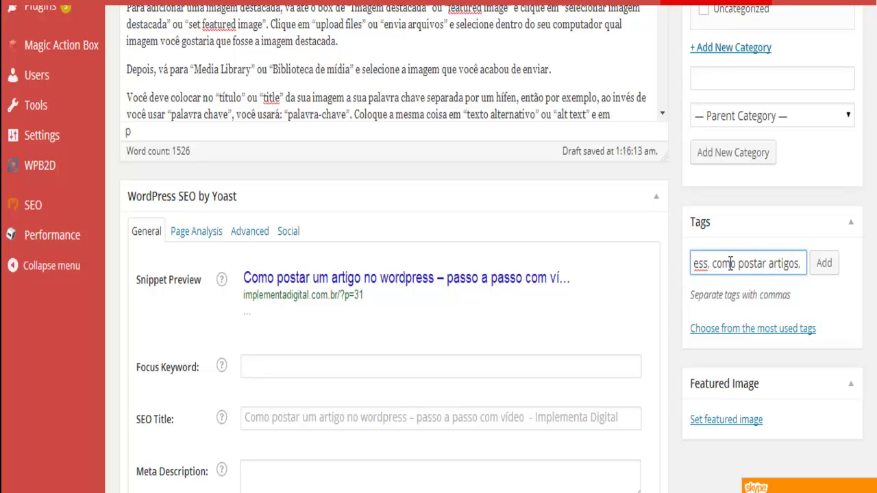
pyautogui.write('postandor')
pyautogui.press('BackSpace')
pyautogui.write('artigos no wordpress')
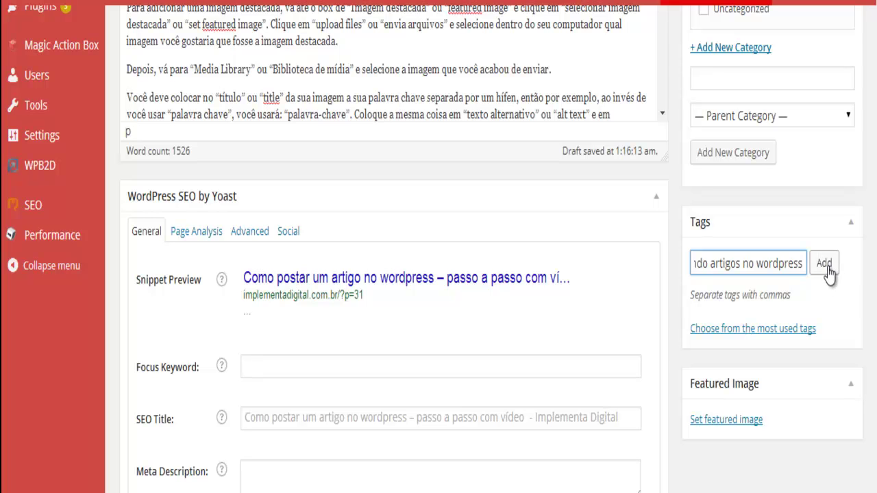
pyautogui.click(825, 268)
# Step: Upload the JPEG file como-postar-um-artigo-no-wordpress from the computer as a candidate for the post's featured image
pyautogui.scroll(-3, 769, 351)
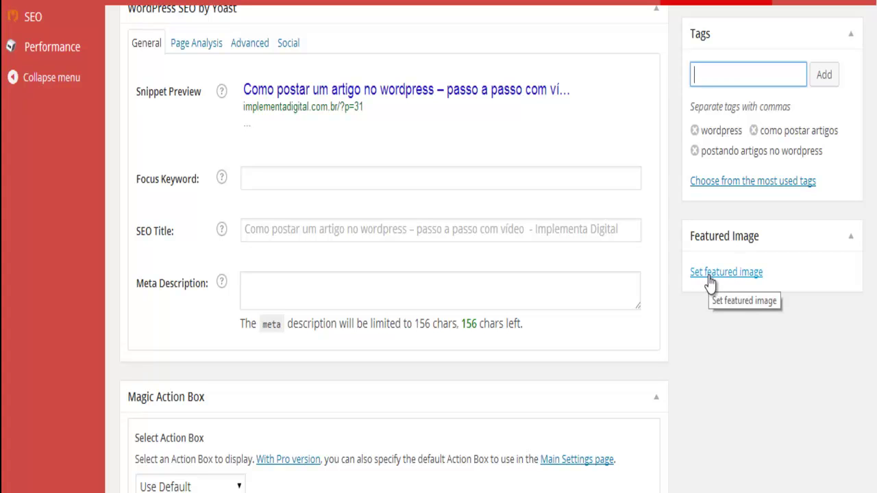
pyautogui.click(723, 275)
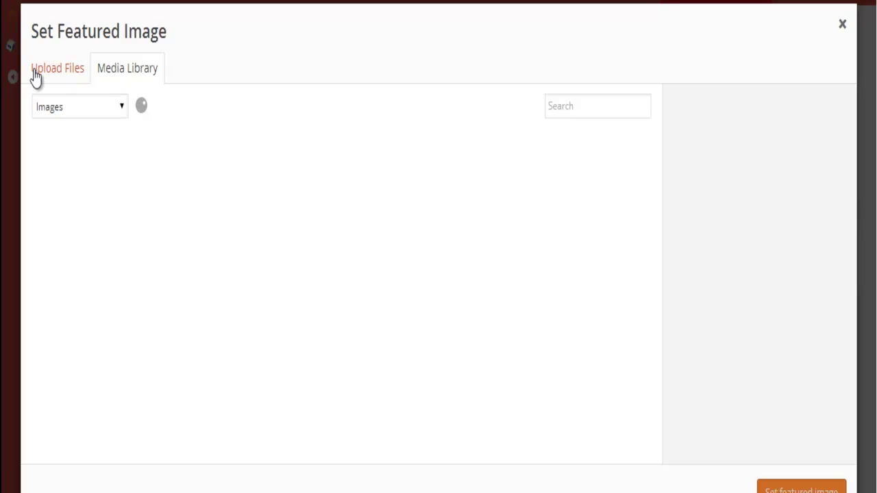
pyautogui.click(36, 74)
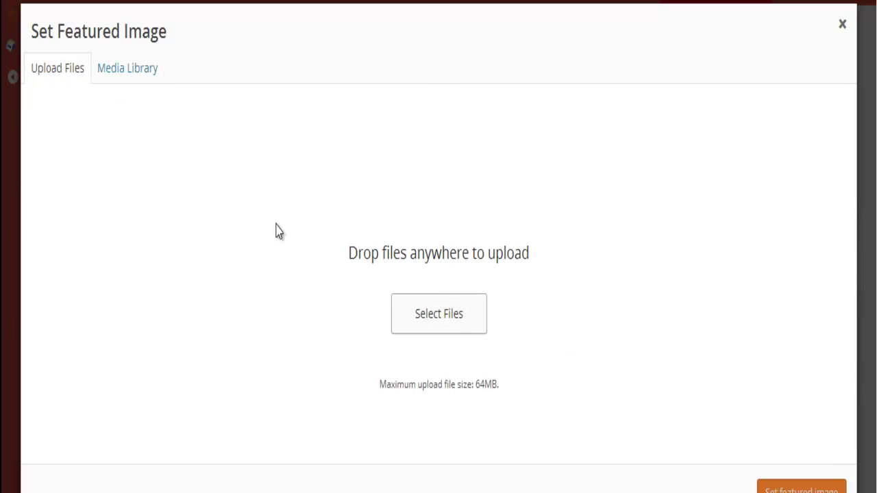
pyautogui.click(411, 312)
pyautogui.moveTo(431, 29); pyautogui.dragTo(446, 141)
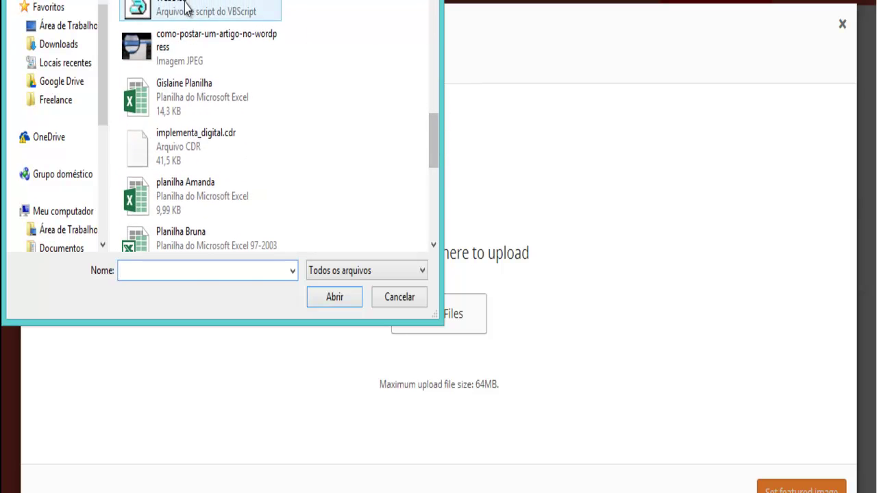
pyautogui.click(196, 40)
pyautogui.click(356, 304)
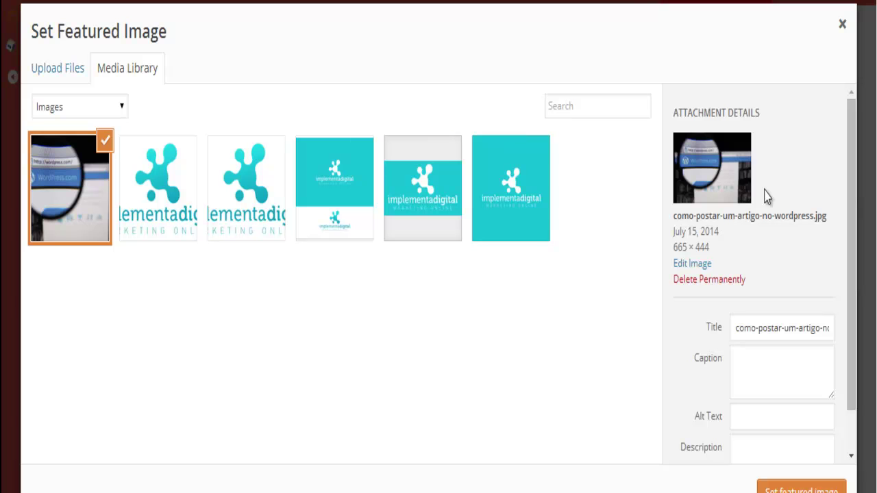
# Step: Copy the uploaded image's title, como-postar-um-artigo-no-wordpress, into its alt text
pyautogui.click(735, 329)
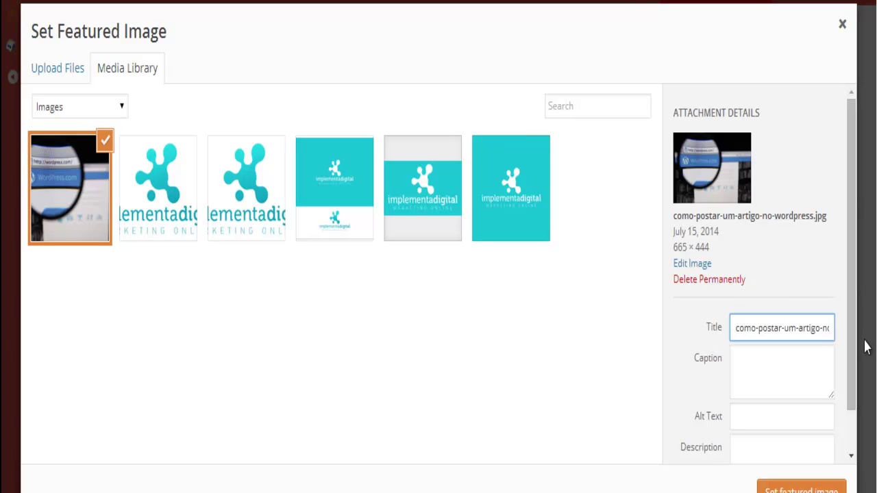
pyautogui.press('Right')
pyautogui.press('Right')
pyautogui.press('Right')
pyautogui.press('Right')
pyautogui.press('Right')
pyautogui.press('Right')
pyautogui.press('Right')
pyautogui.press('Right')
pyautogui.press('Right')
pyautogui.press('Right')
pyautogui.press('Right')
pyautogui.press('Right')
pyautogui.press('Right')
pyautogui.press('Right')
pyautogui.press('Right')
pyautogui.press('Left')
pyautogui.press('Left')
pyautogui.press('Left')
pyautogui.press('Left')
pyautogui.press('Left')
pyautogui.press('Left')
pyautogui.press('Left')
pyautogui.press('Left')
pyautogui.press('Left')
pyautogui.press('Left')
pyautogui.press('Left')
pyautogui.press('Left')
pyautogui.press('Left')
pyautogui.press('Left')
pyautogui.hotkey('shift', 'End')
pyautogui.hotkey('ctrl', 'c')
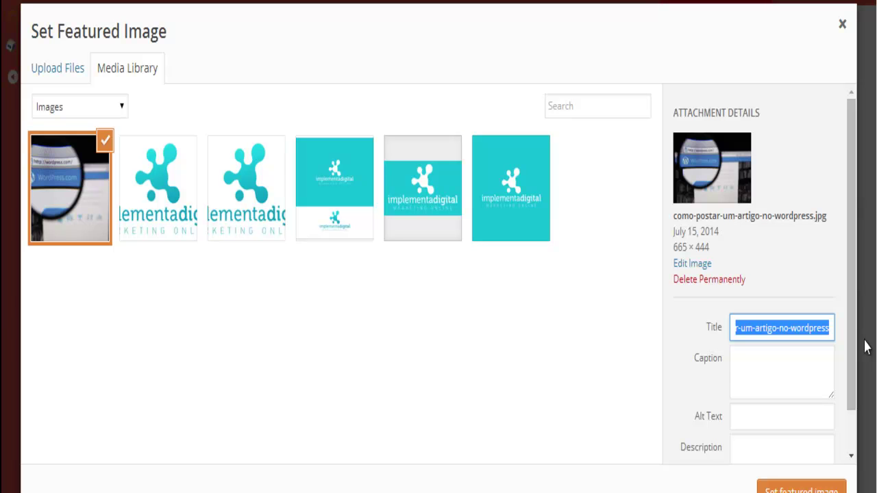
pyautogui.press('Tab')
pyautogui.press('Tab')
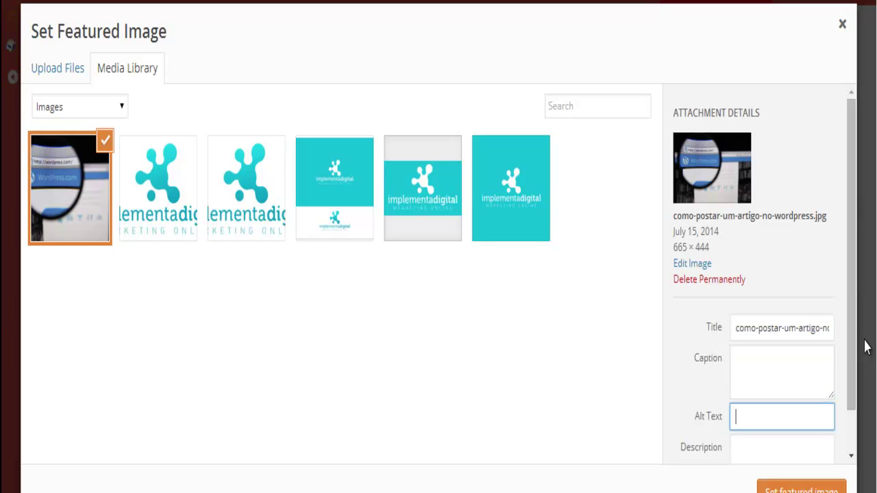
pyautogui.hotkey('ctrl', 'v')
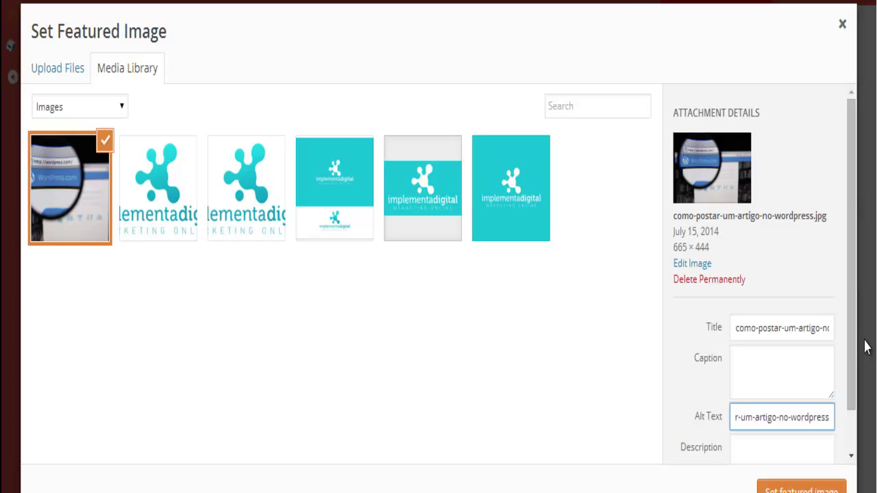
# Step: Fill the image's description with the same copied title and set the image as the post's featured image
pyautogui.press('Tab')
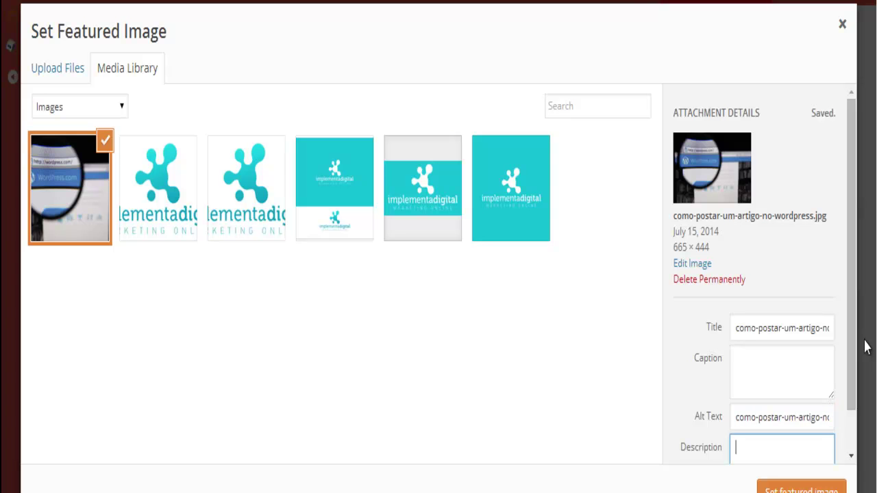
pyautogui.hotkey('ctrl', 'v')
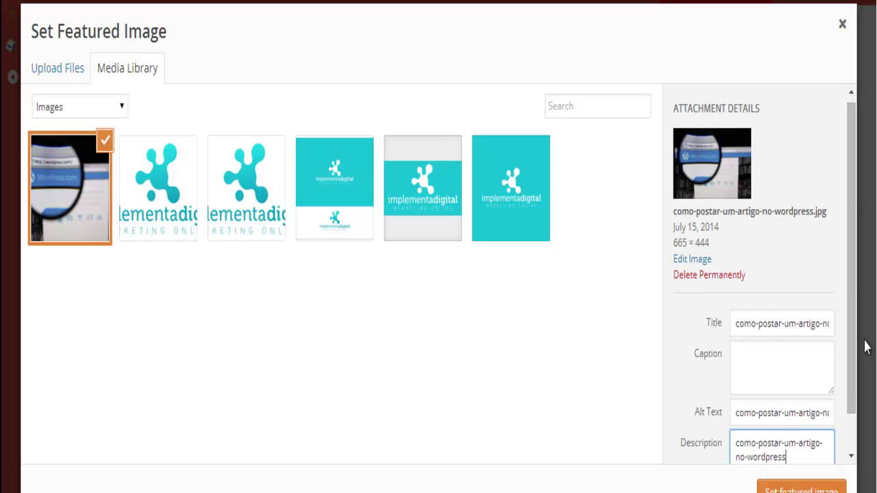
pyautogui.press('Escape')
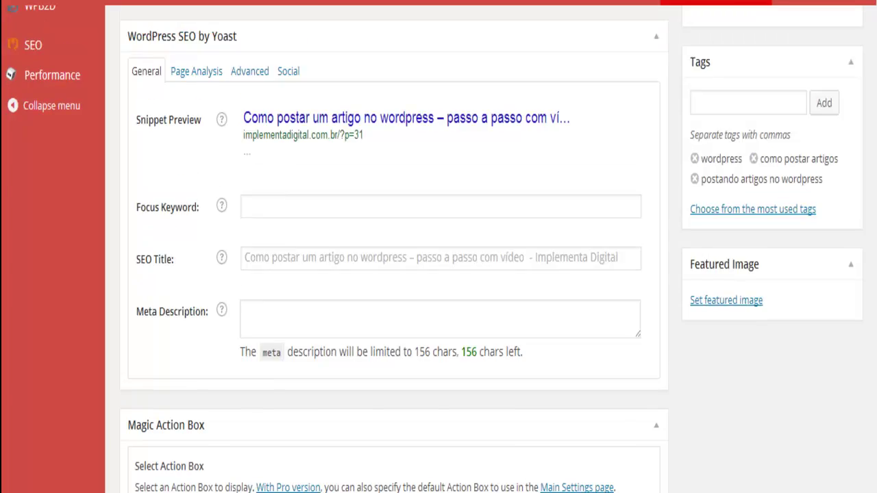
pyautogui.scroll(-3, 720, 264)
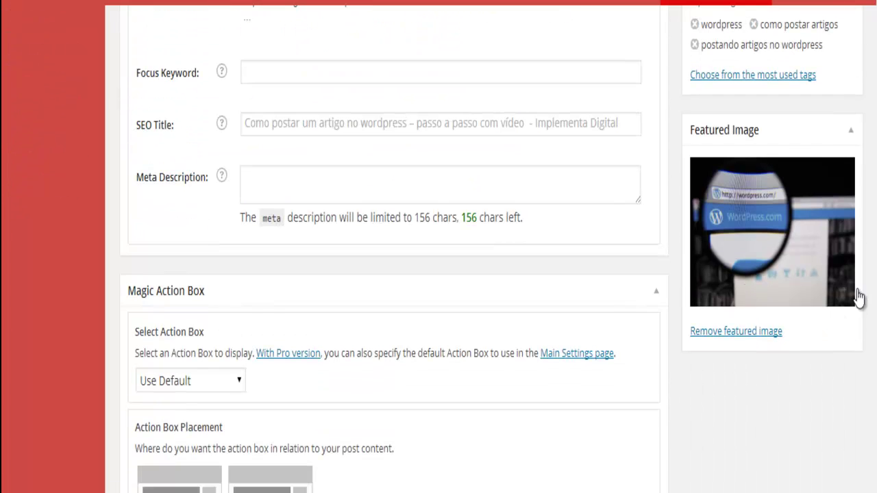
# Step: Set the post's SEO focus keyword to "Como postar um artigo no wordpress"
pyautogui.scroll(5, 759, 306)
pyautogui.scroll(-2, 439, 248)
pyautogui.scroll(1, 824, 295)
pyautogui.scroll(-1, 824, 295)
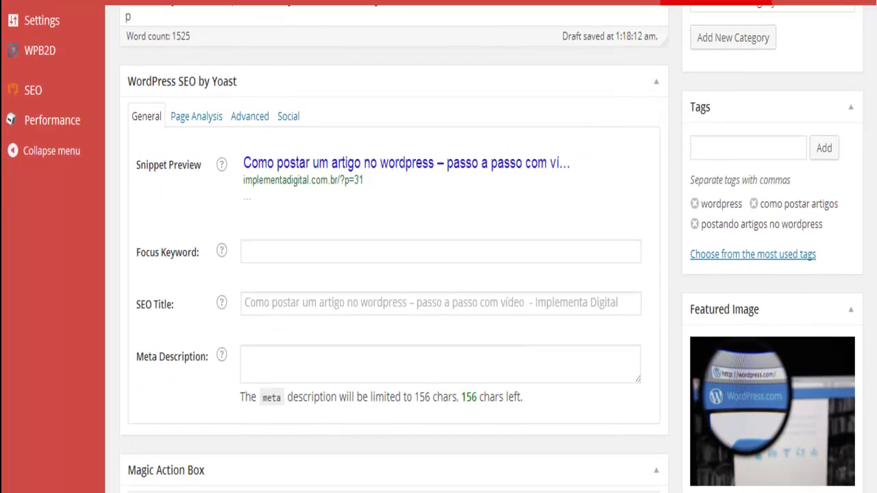
pyautogui.click(254, 250)
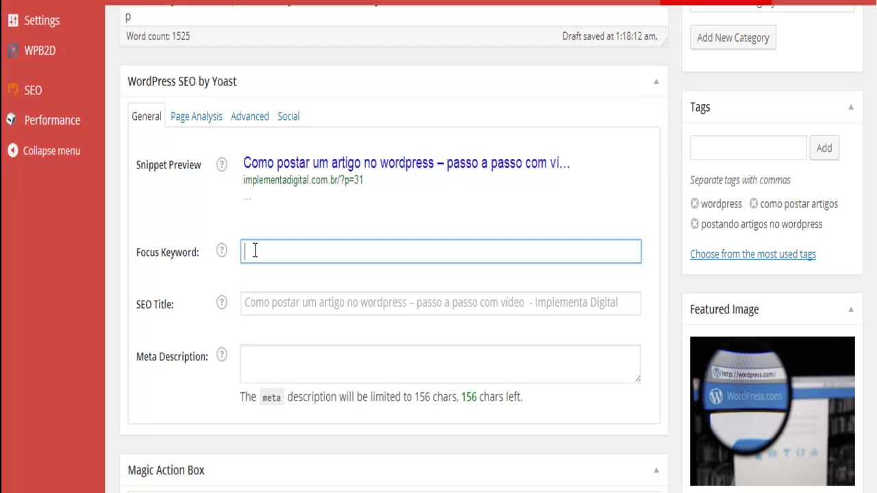
pyautogui.write('Como postar um ar')
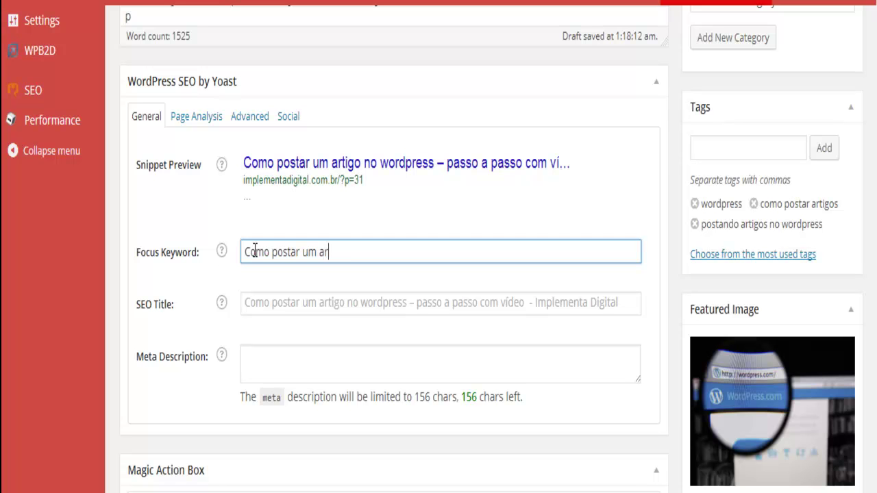
pyautogui.write('tigo no wordpress')
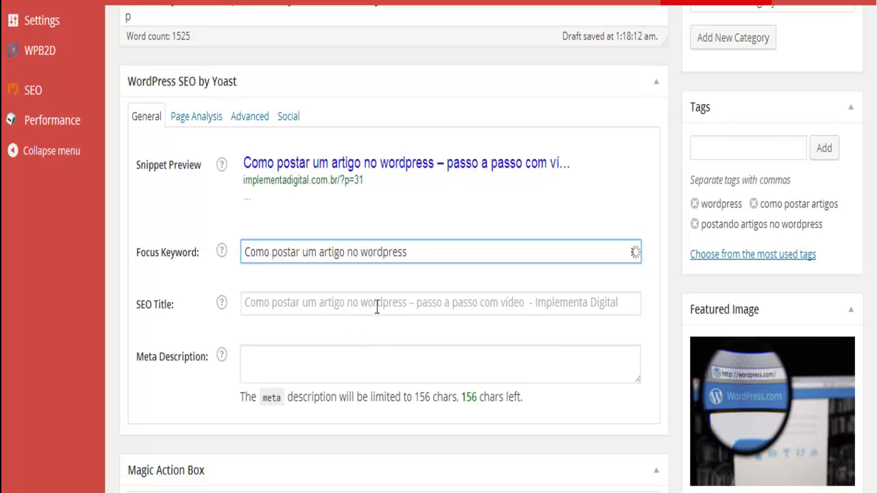
# Step: Copy the text after "Meta descrição:" at the end of the Word article into the post's SEO meta description in WordPress
pyautogui.click(321, 362)
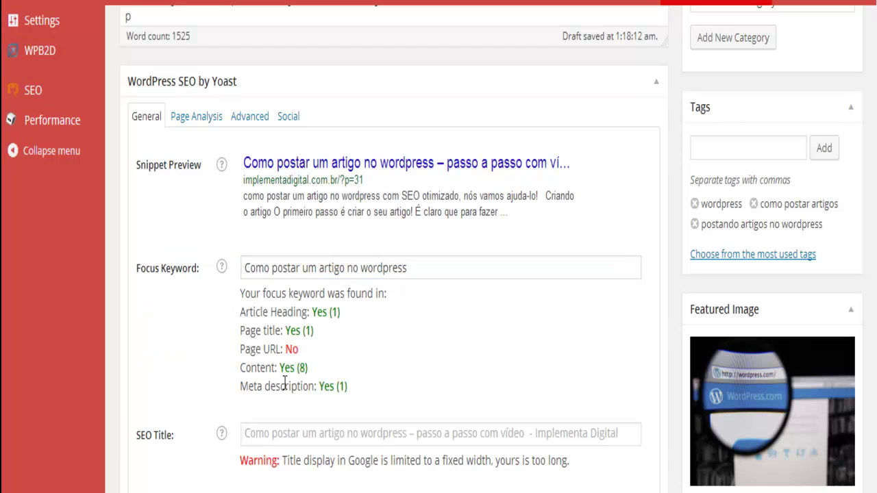
pyautogui.press('Tab')
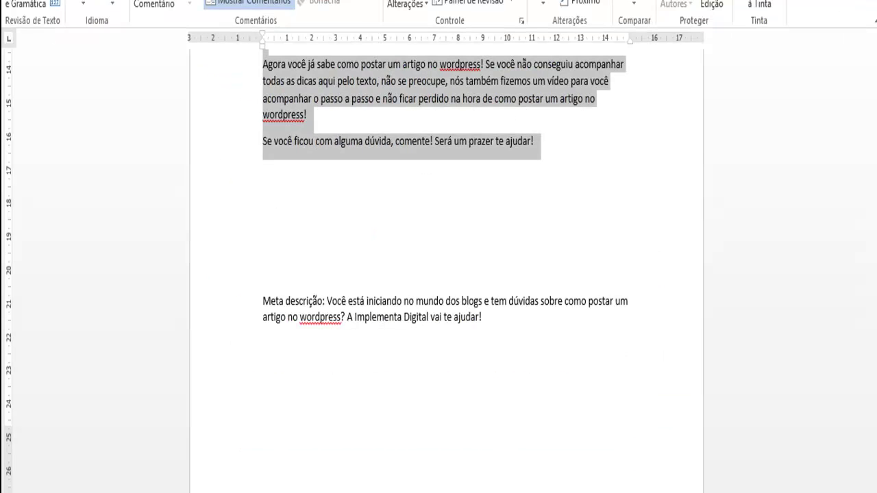
pyautogui.moveTo(327, 301); pyautogui.dragTo(481, 316)
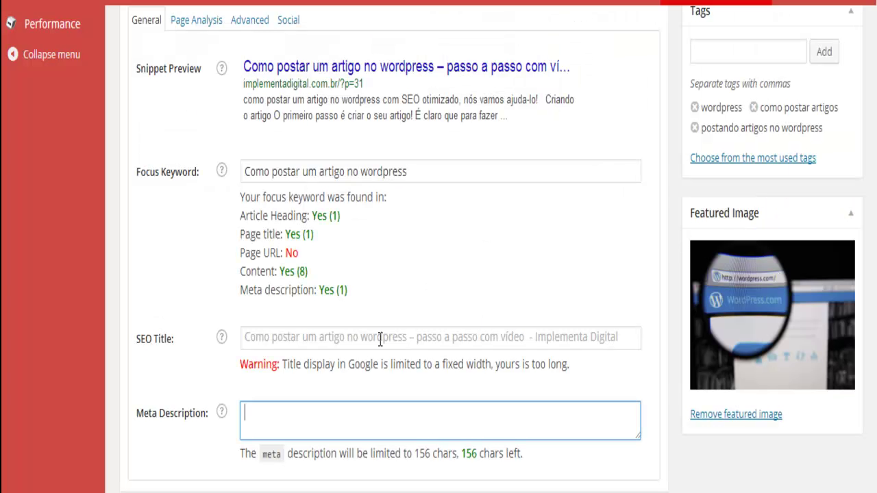
pyautogui.write('Você está iniciando no mundo dos blogs e tem dúvidas sobre como postar um artigo no wordpress? A Implementa Digital vai te ajudar!')
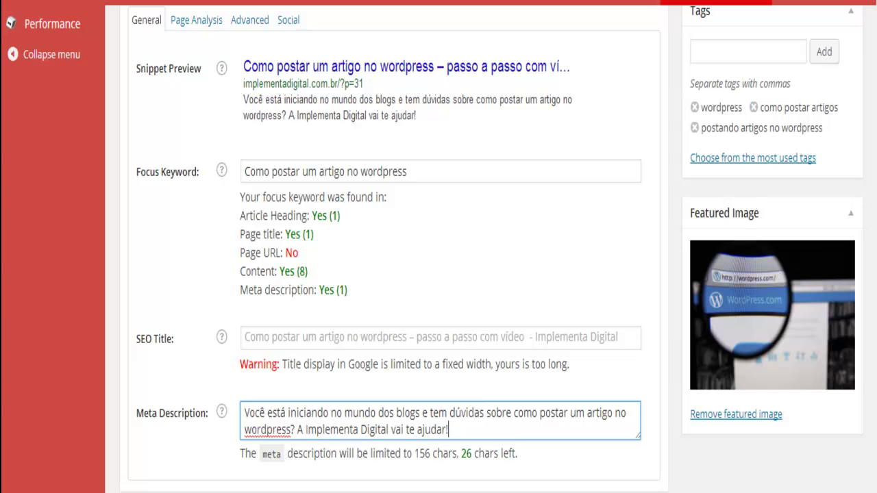
# Step: Save the post as a draft and open its SEO page analysis
pyautogui.scroll(10, 807, 360)
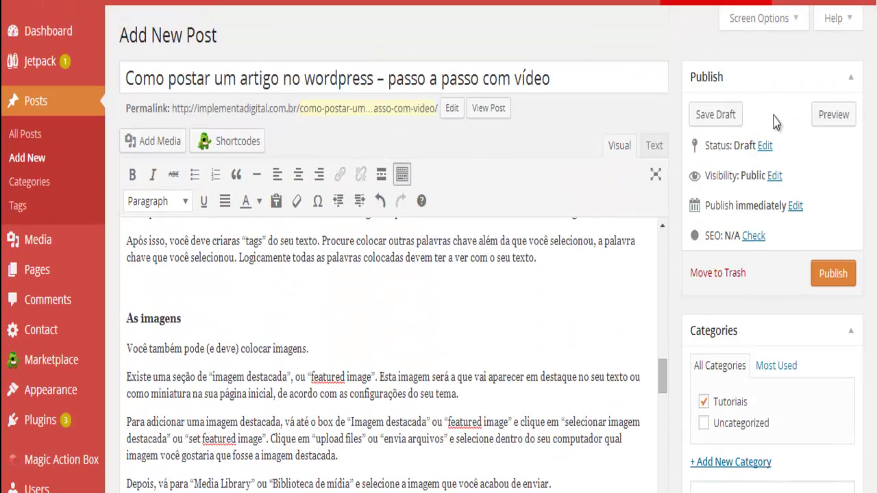
pyautogui.click(713, 115)
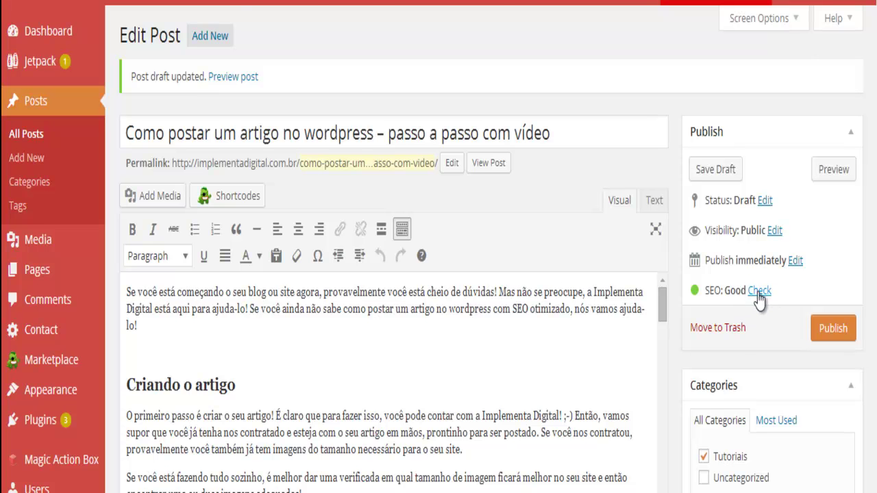
pyautogui.click(759, 292)
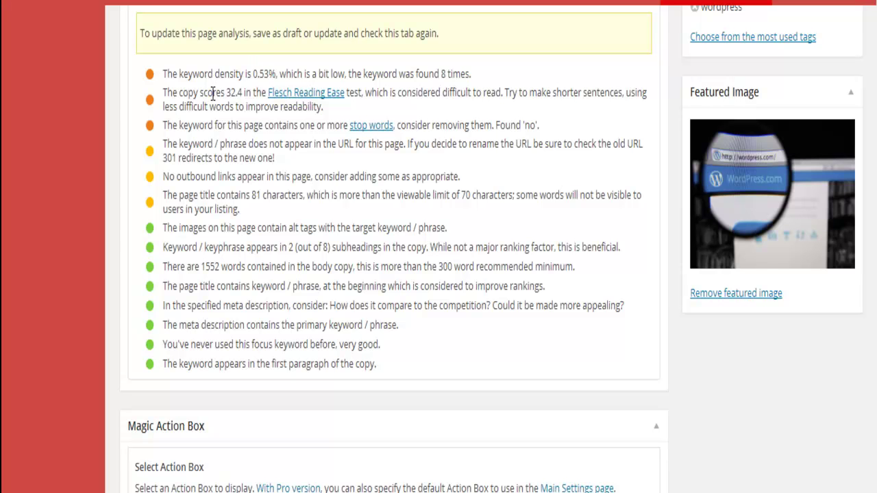
# Step: Examine the SEO page analysis, including its notes on readability, stop words and the keyword in the URL
pyautogui.moveTo(165, 98); pyautogui.dragTo(356, 108)
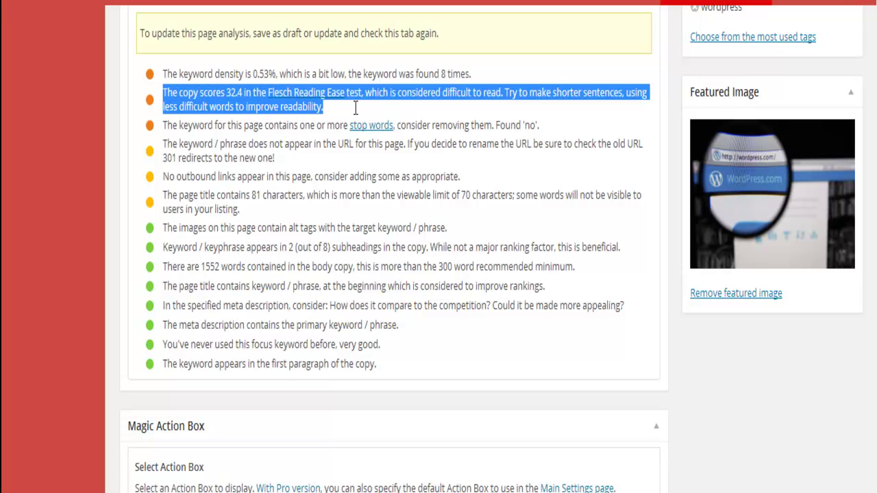
pyautogui.click(267, 108)
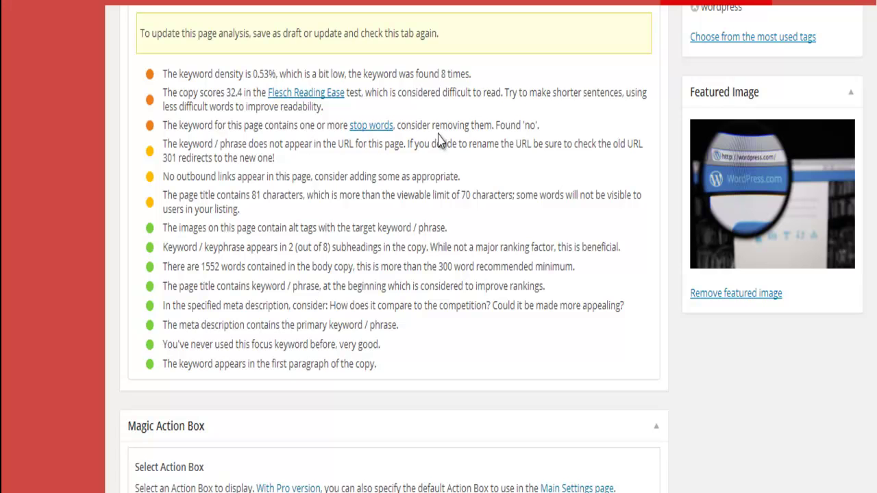
pyautogui.scroll(4, 626, 133)
pyautogui.scroll(-2, 439, 247)
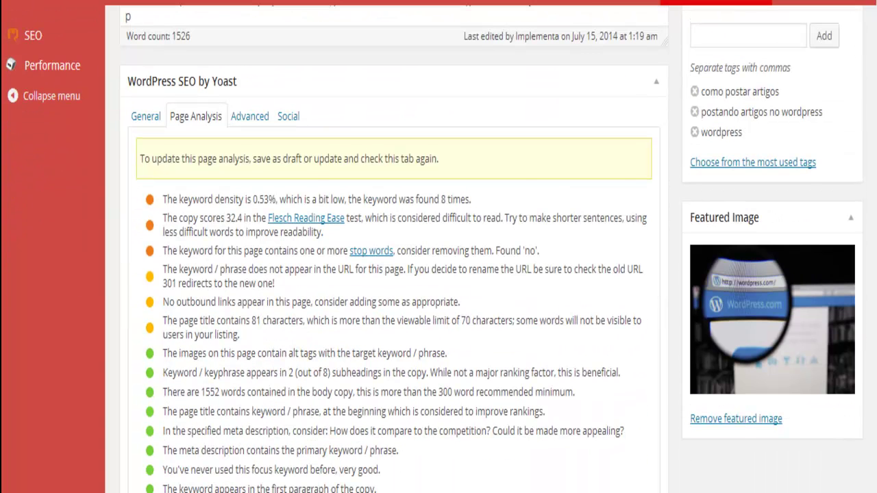
pyautogui.scroll(-1, 438, 247)
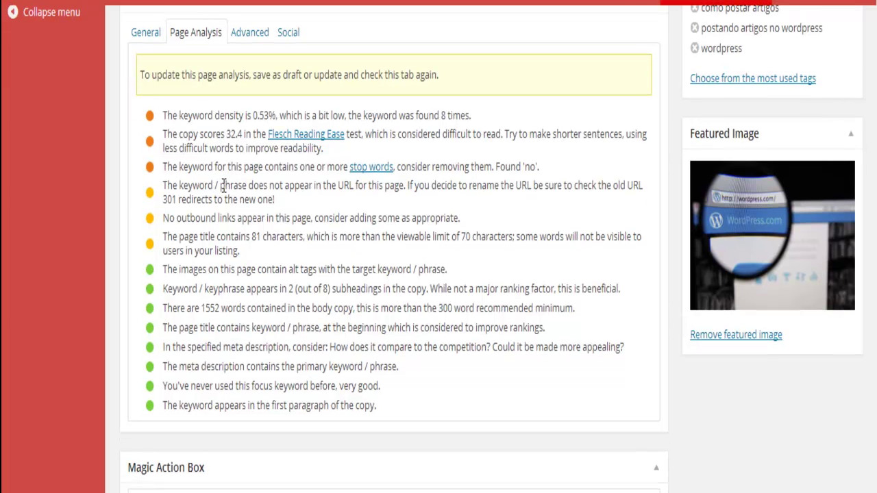
pyautogui.scroll(-1, 224, 212)
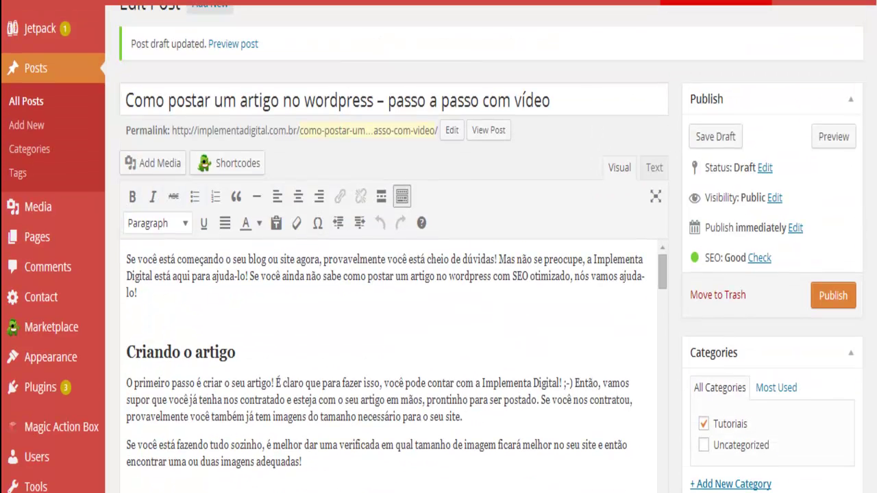
# Step: Add an empty line below the "Criando o artigo" heading and select como-postar-um-artigo-no-wordpress.jpg from the media library for insertion
pyautogui.scroll(-2, 192, 332)
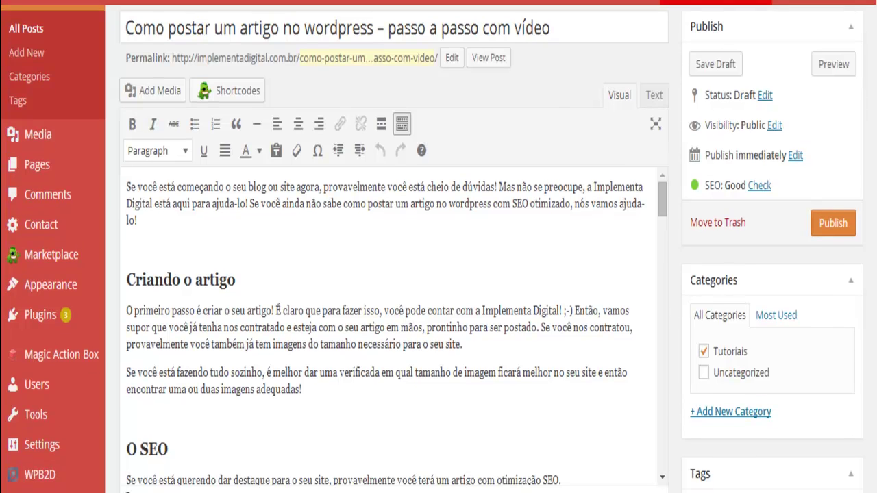
pyautogui.click(250, 278)
pyautogui.press('Return')
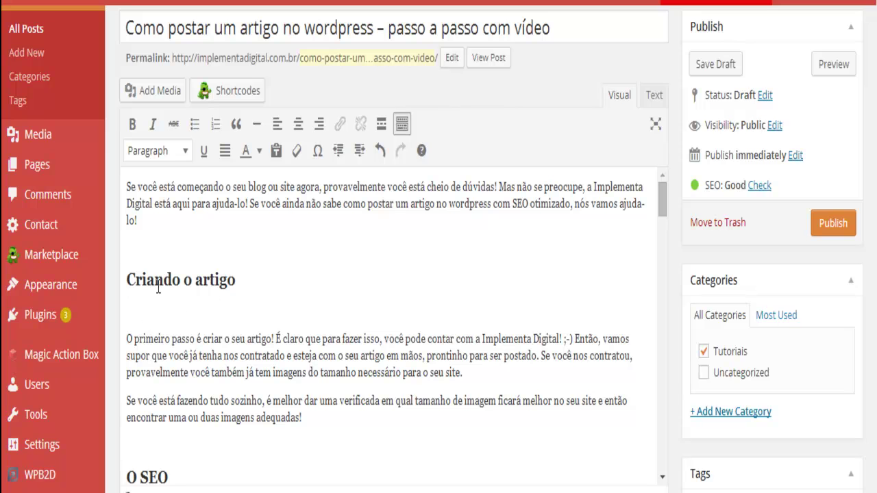
pyautogui.click(160, 87)
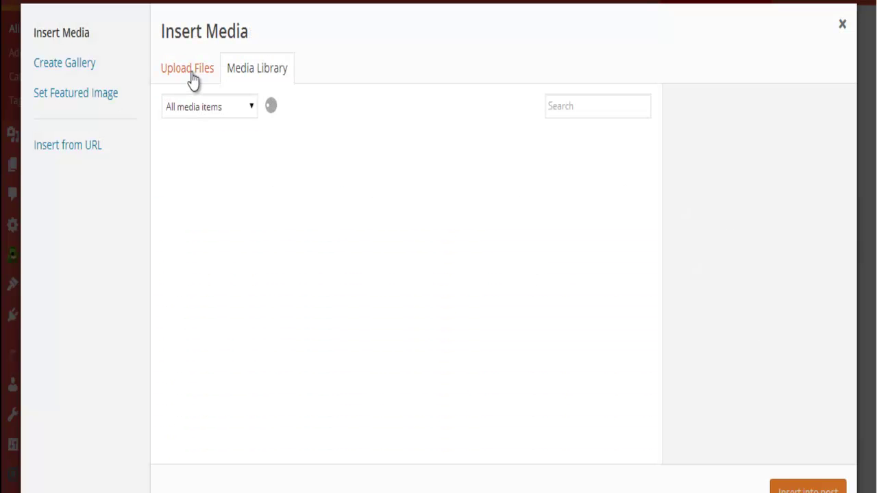
pyautogui.click(194, 79)
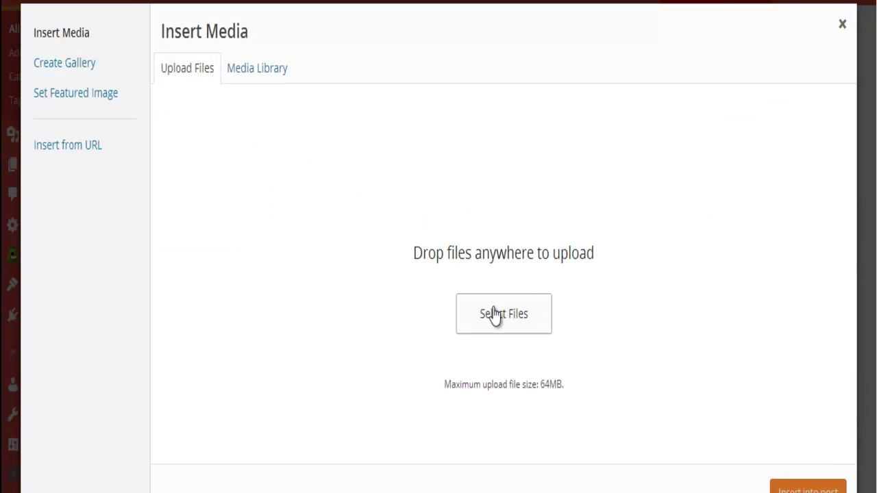
pyautogui.click(249, 78)
pyautogui.click(183, 202)
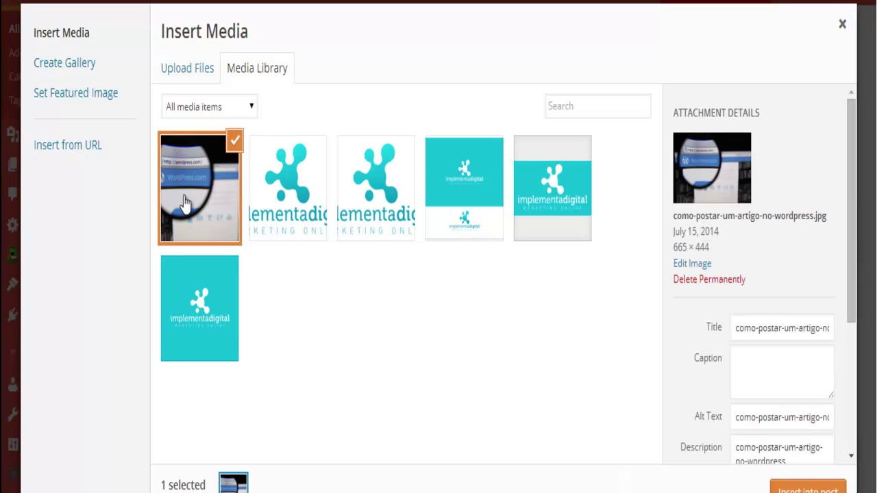
# Step: Examine the image's alignment and link options, trying None as the link target before restoring Media File
pyautogui.moveTo(859, 279); pyautogui.dragTo(858, 422)
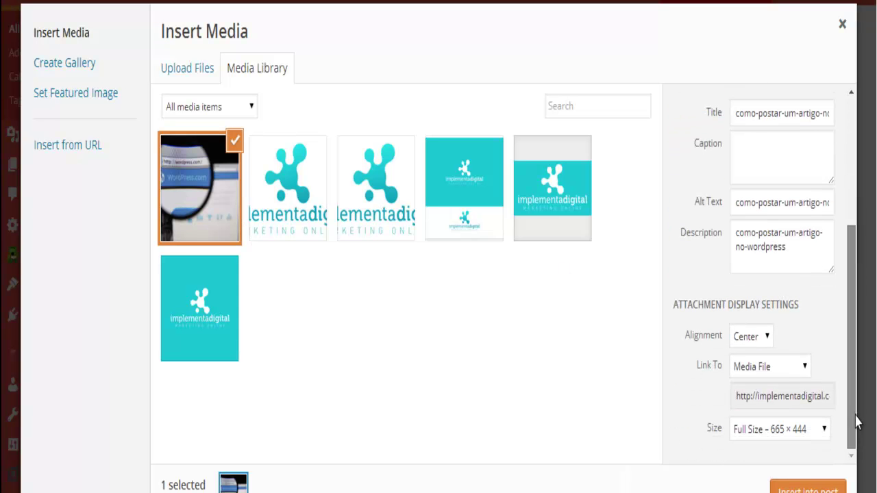
pyautogui.click(765, 343)
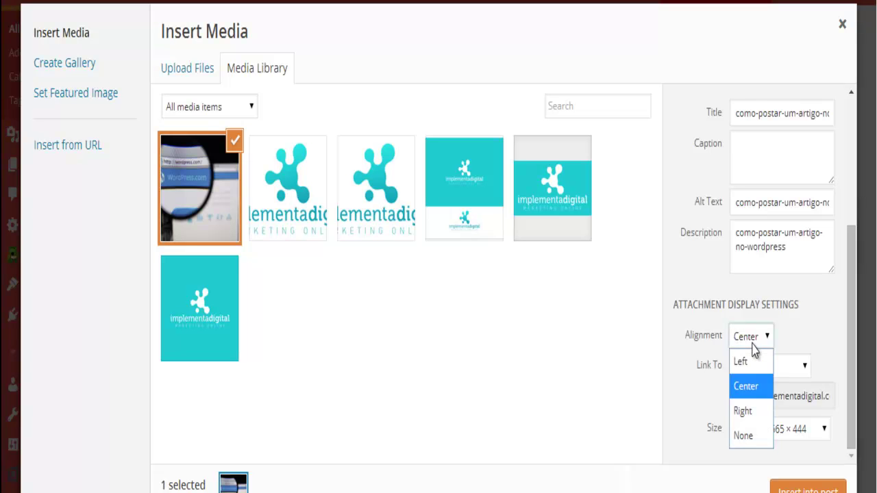
pyautogui.click(753, 342)
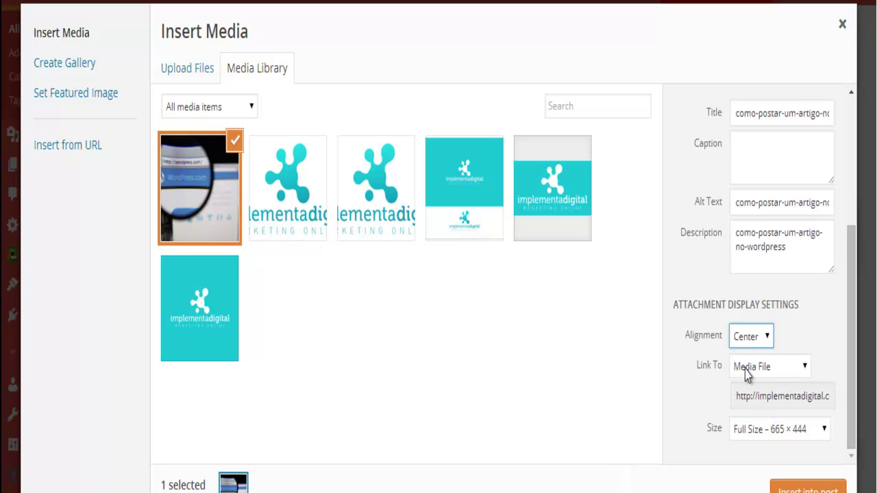
pyautogui.click(763, 366)
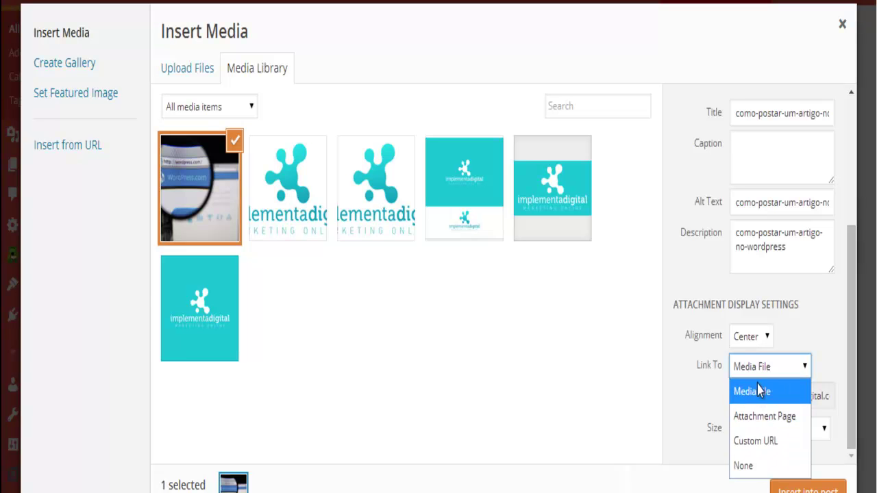
pyautogui.click(763, 364)
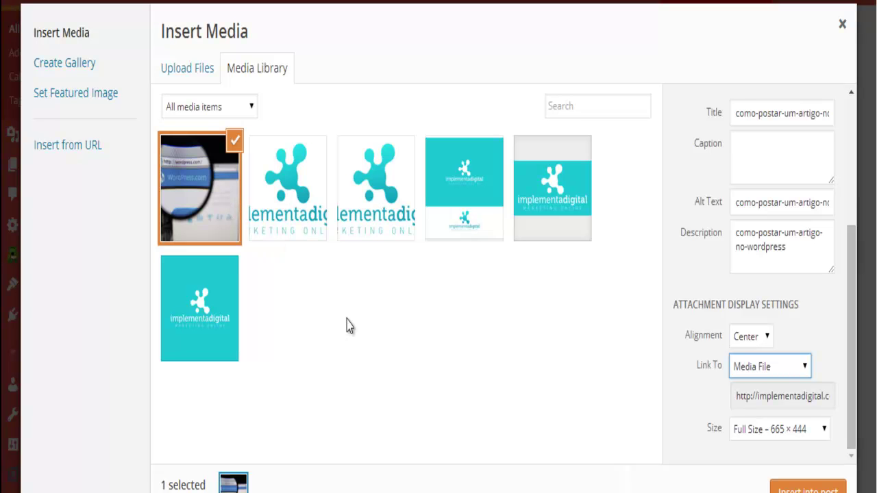
pyautogui.click(784, 365)
pyautogui.click(738, 465)
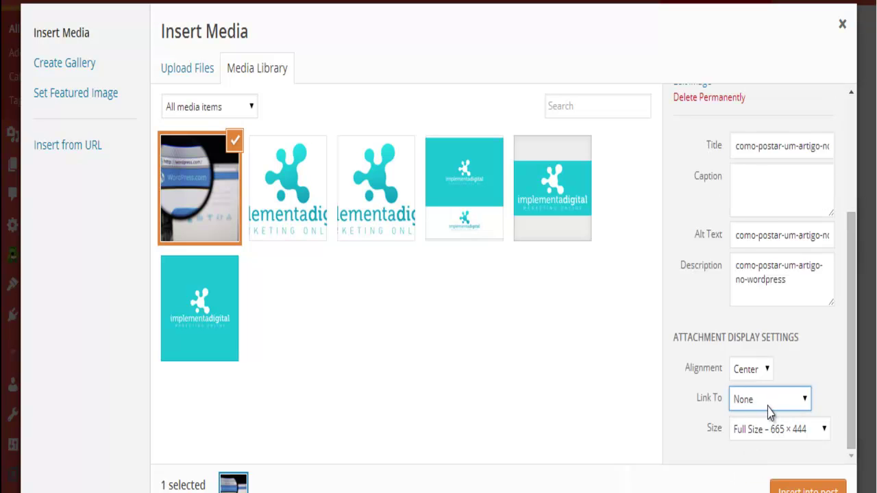
pyautogui.click(767, 405)
pyautogui.click(761, 423)
pyautogui.moveTo(856, 381); pyautogui.dragTo(855, 456)
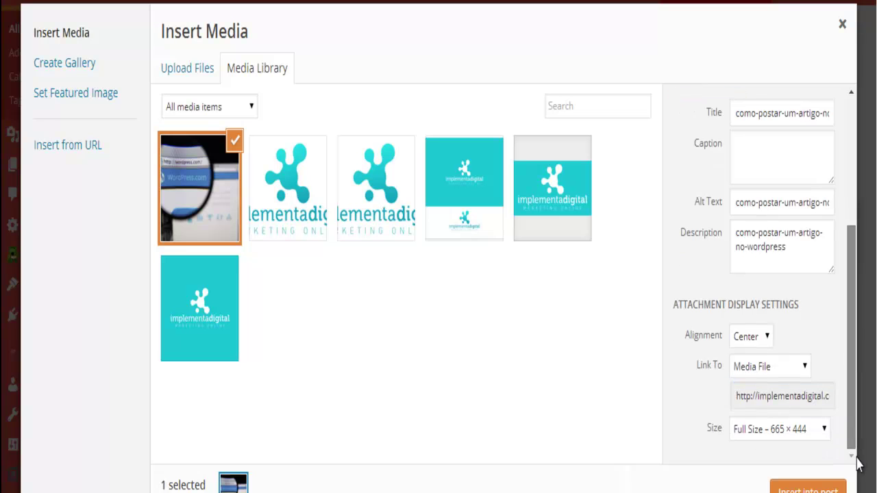
# Step: Insert the selected image into the post at the Thumbnail – 150 × 150 size
pyautogui.click(781, 438)
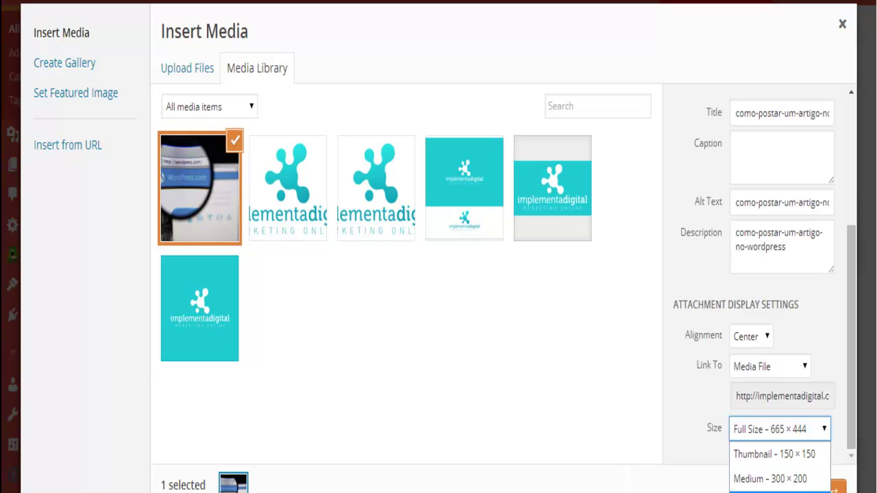
pyautogui.click(771, 463)
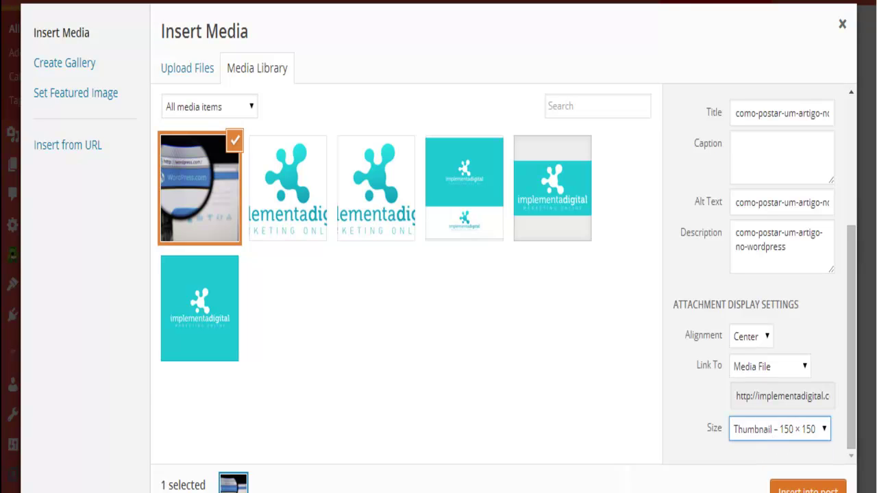
pyautogui.click(808, 487)
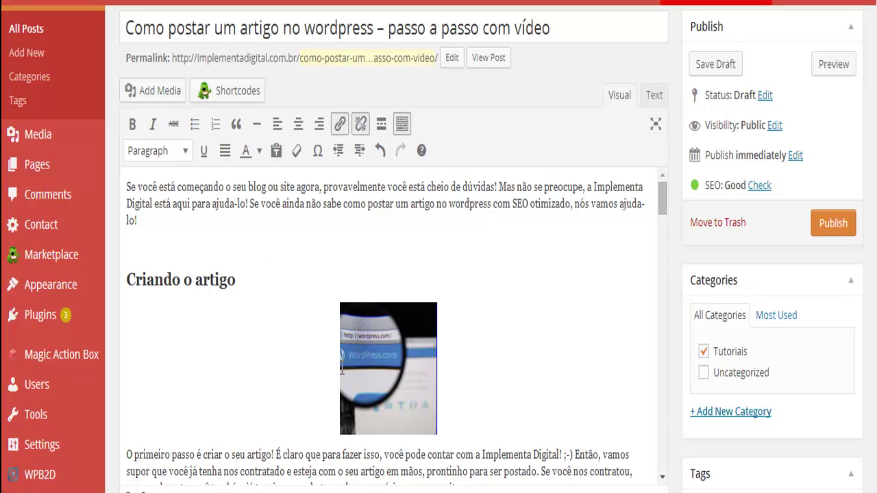
# Step: Change the inserted image's display settings to right alignment and the Medium – 300 × 200 size
pyautogui.click(376, 366)
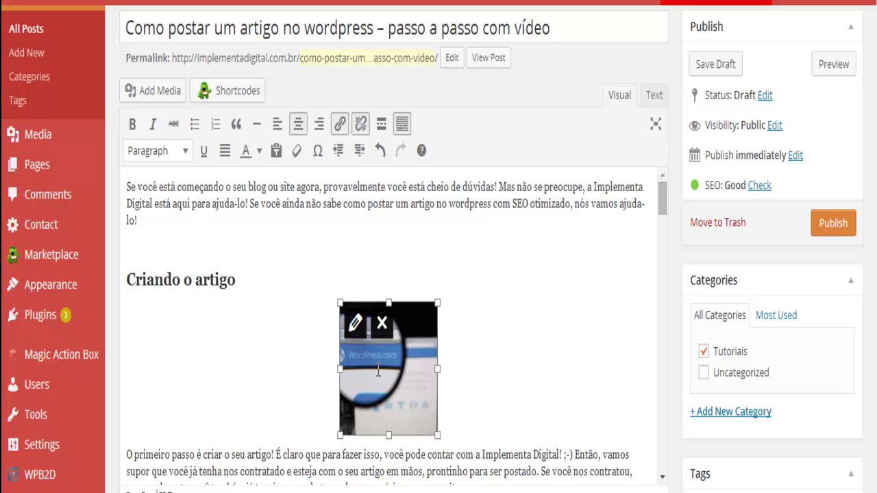
pyautogui.click(358, 325)
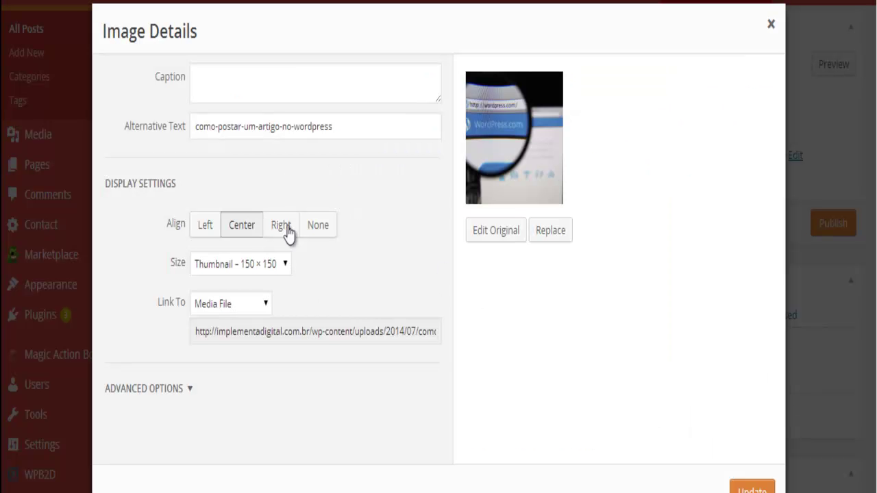
pyautogui.click(285, 227)
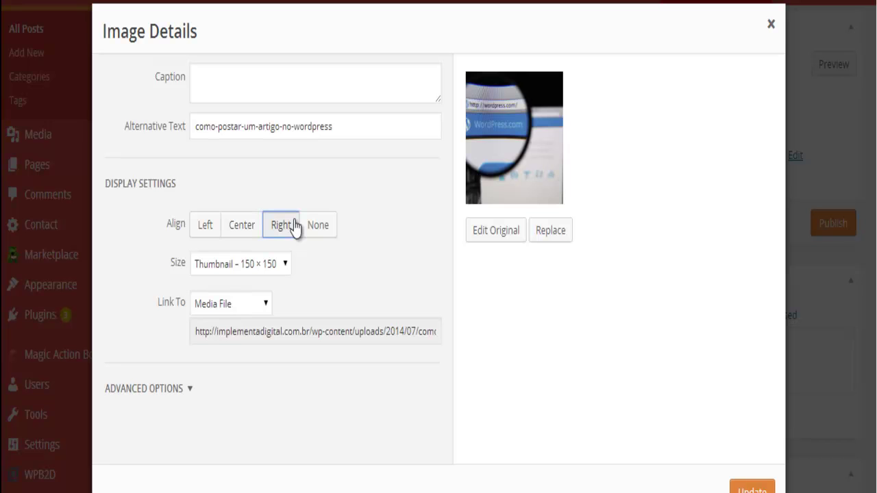
pyautogui.click(223, 265)
pyautogui.click(237, 316)
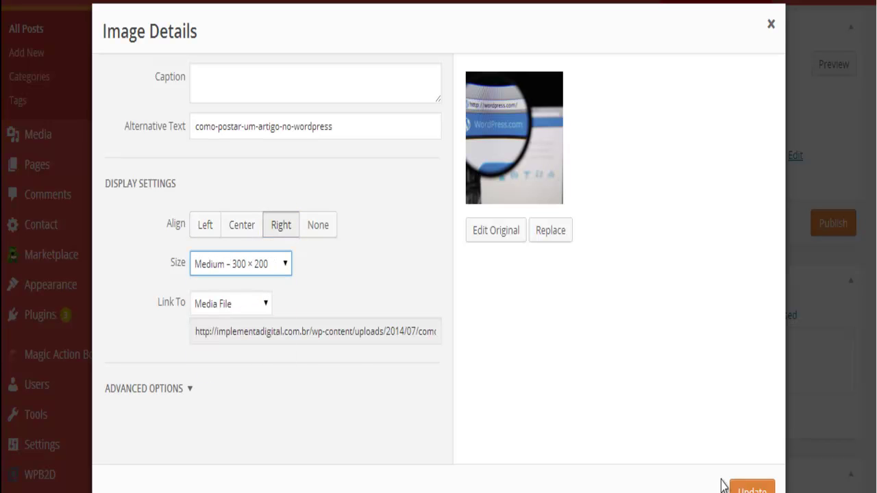
pyautogui.click(752, 488)
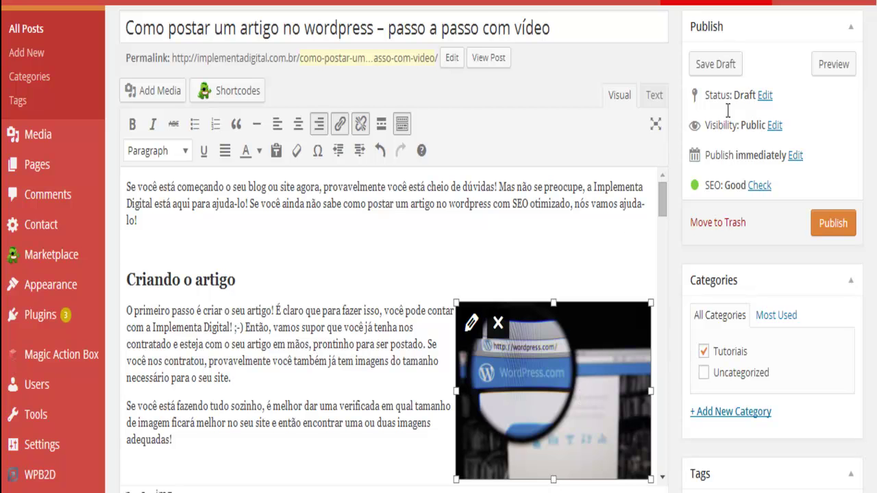
# Step: Save the post as a draft and preview it, checking the featured image, title and article text on the page
pyautogui.click(722, 69)
pyautogui.click(840, 65)
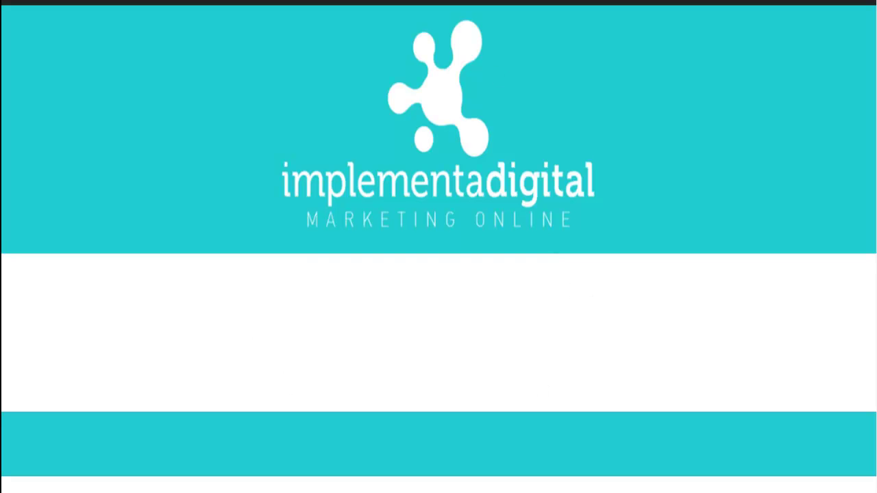
pyautogui.scroll(-5, 438, 246)
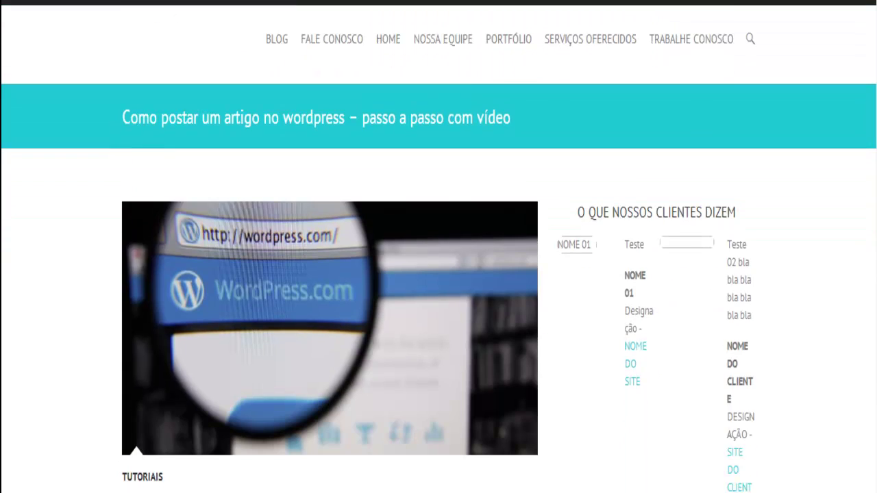
pyautogui.scroll(-1, 438, 246)
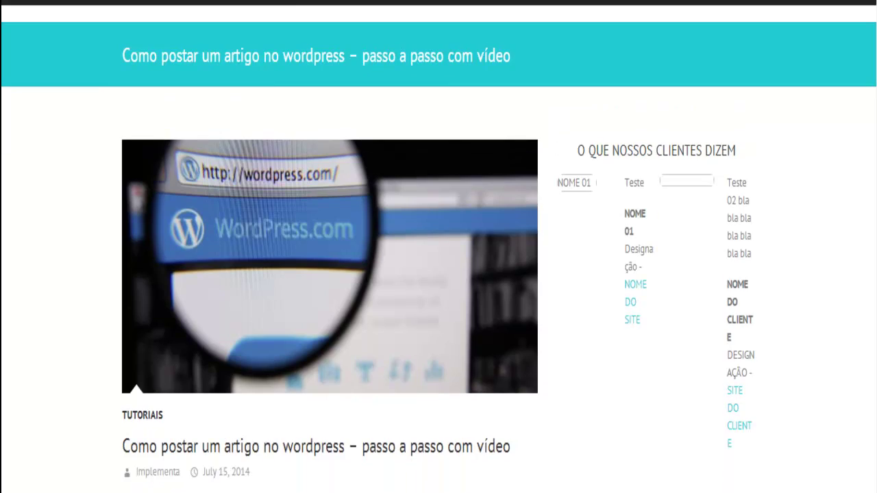
pyautogui.scroll(-10, 438, 247)
pyautogui.scroll(-20, 439, 247)
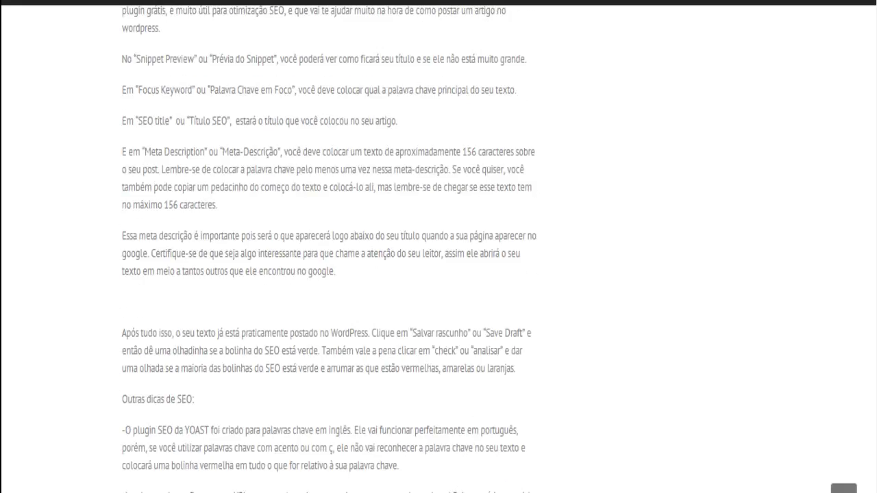
pyautogui.scroll(20, 869, 279)
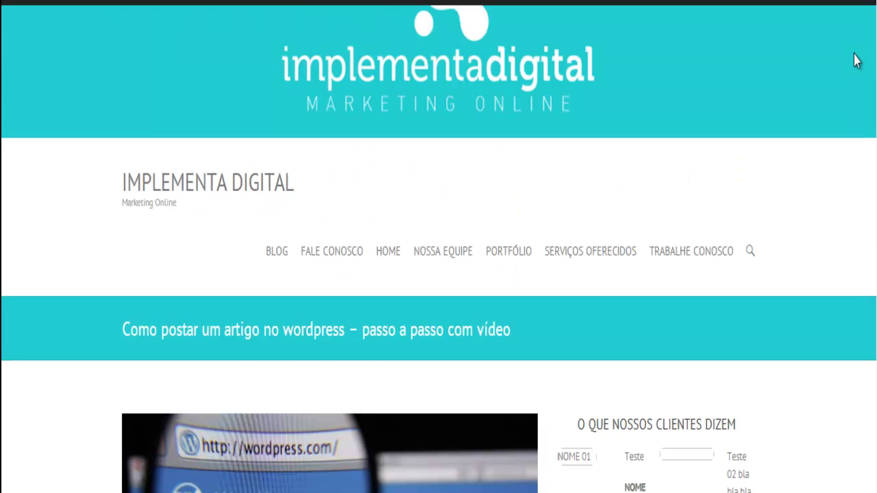
pyautogui.scroll(-4, 856, 60)
pyautogui.scroll(6, 856, 69)
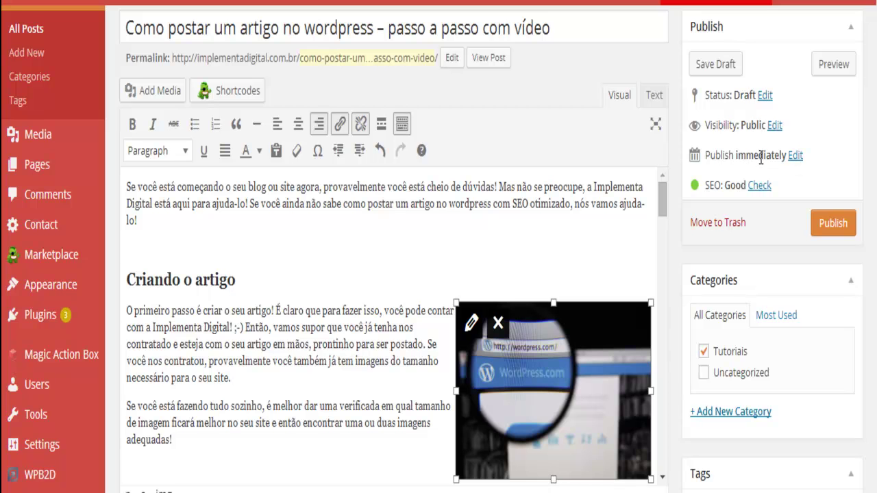
# Step: Open the post's publication date and time for editing
pyautogui.click(797, 156)
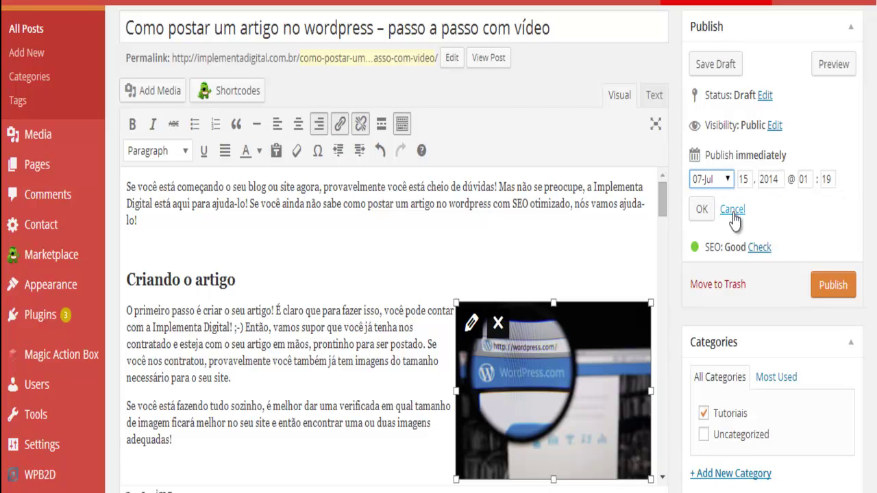
pyautogui.click(849, 29)
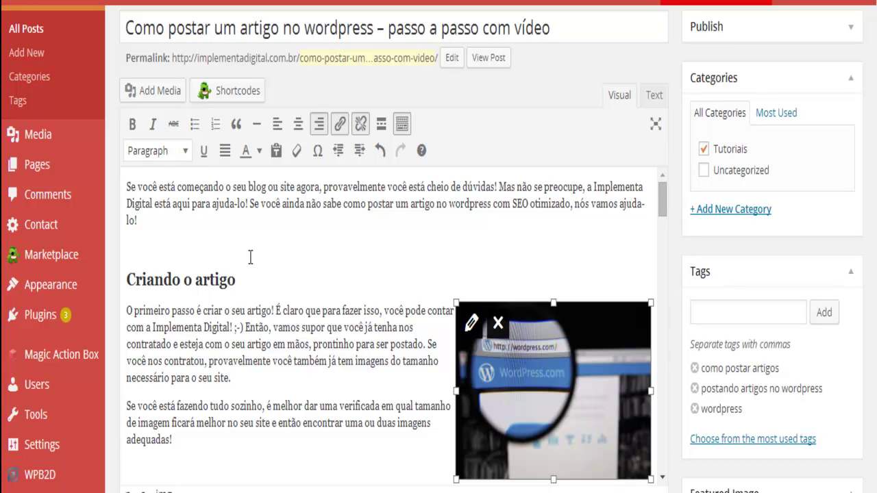
pyautogui.click(758, 28)
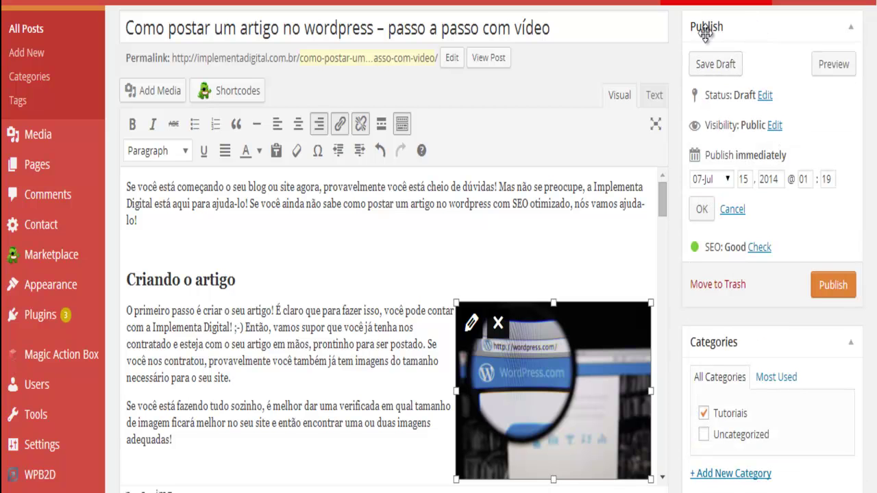
pyautogui.tripleClick(651, 127)
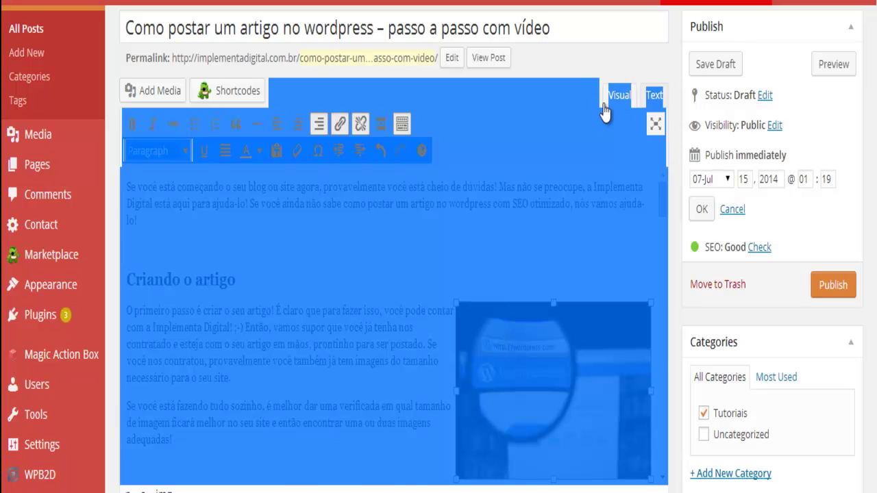
pyautogui.click(541, 214)
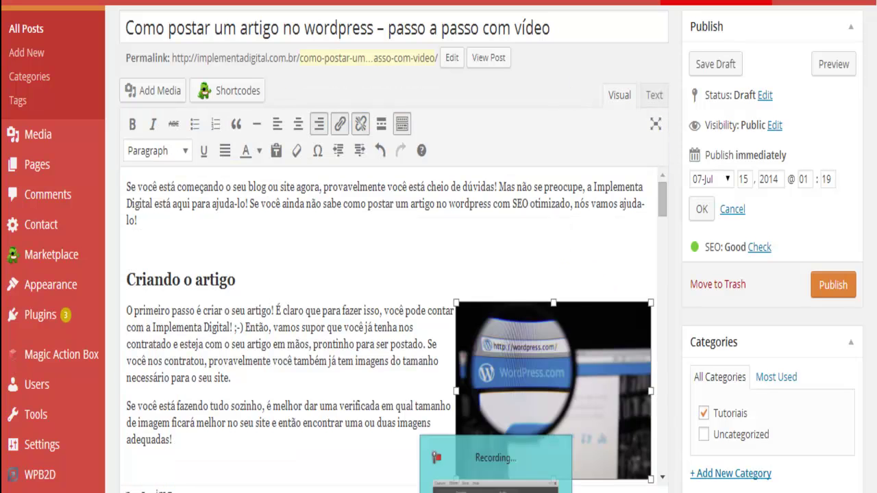